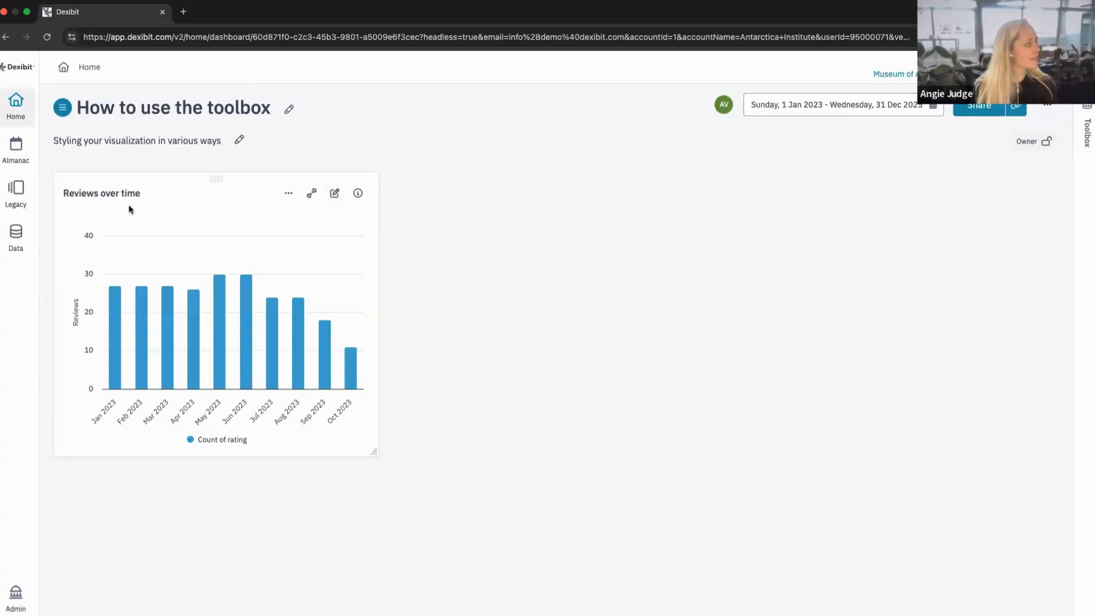
Expand the Reviews over time chart to full view and open the toolbox beside it.
{"action": "left_click_drag", "start_coordinate": [73, 194], "coordinate": [147, 197]}
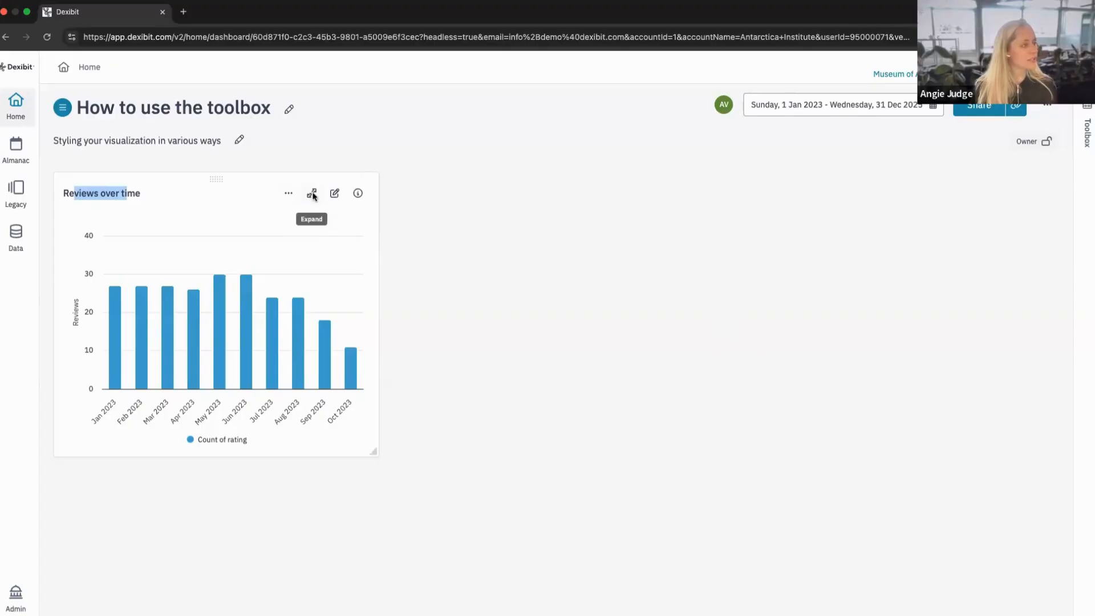
{"action": "left_click", "coordinate": [312, 195]}
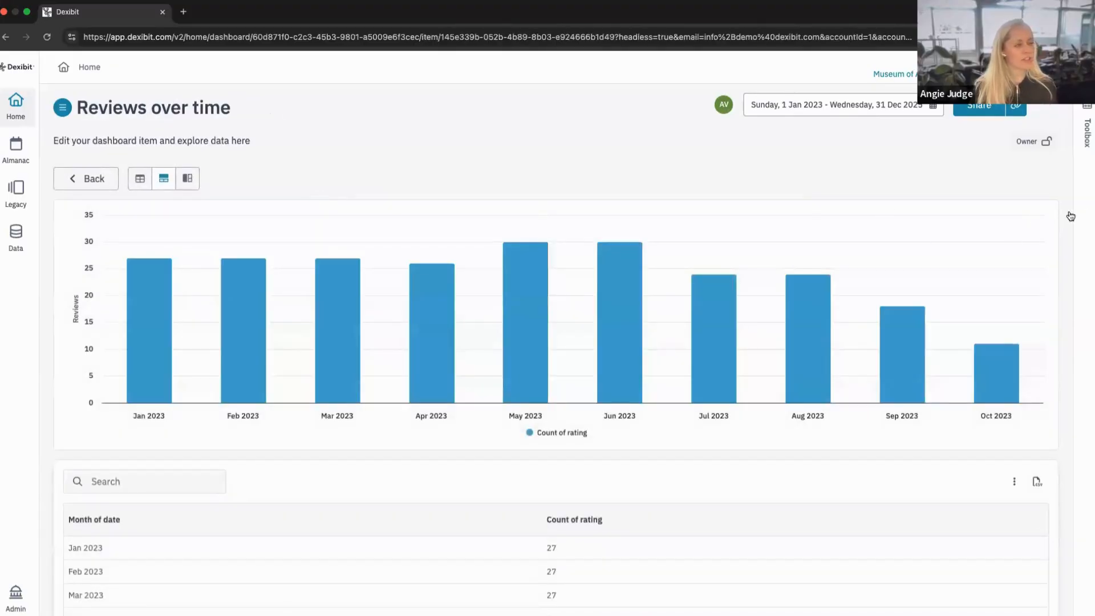
{"action": "left_click_drag", "start_coordinate": [1090, 213], "coordinate": [956, 209]}
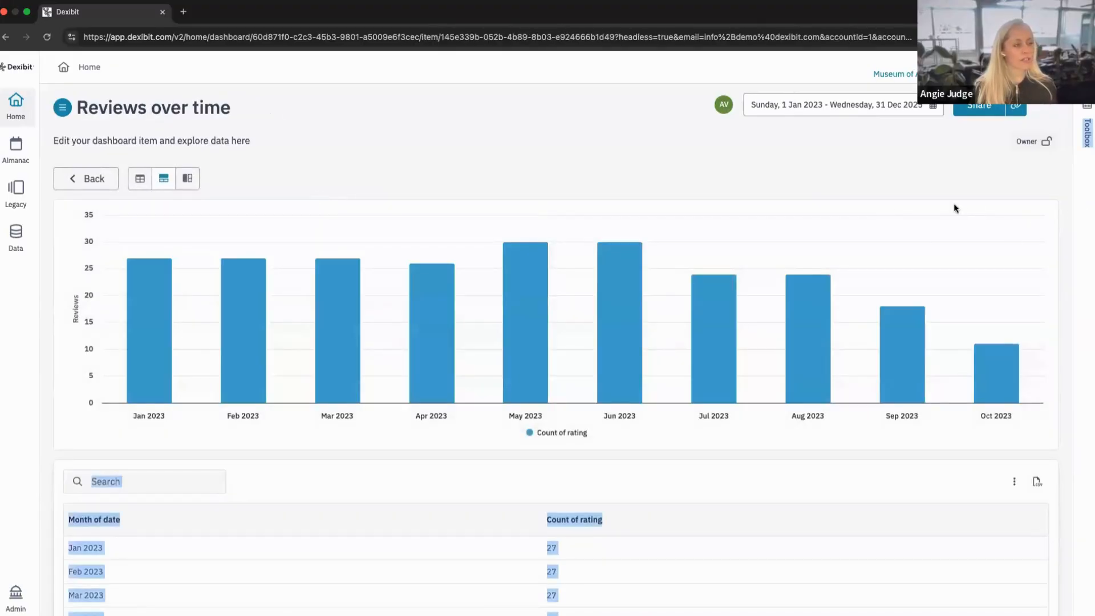
{"action": "left_click", "coordinate": [1045, 202]}
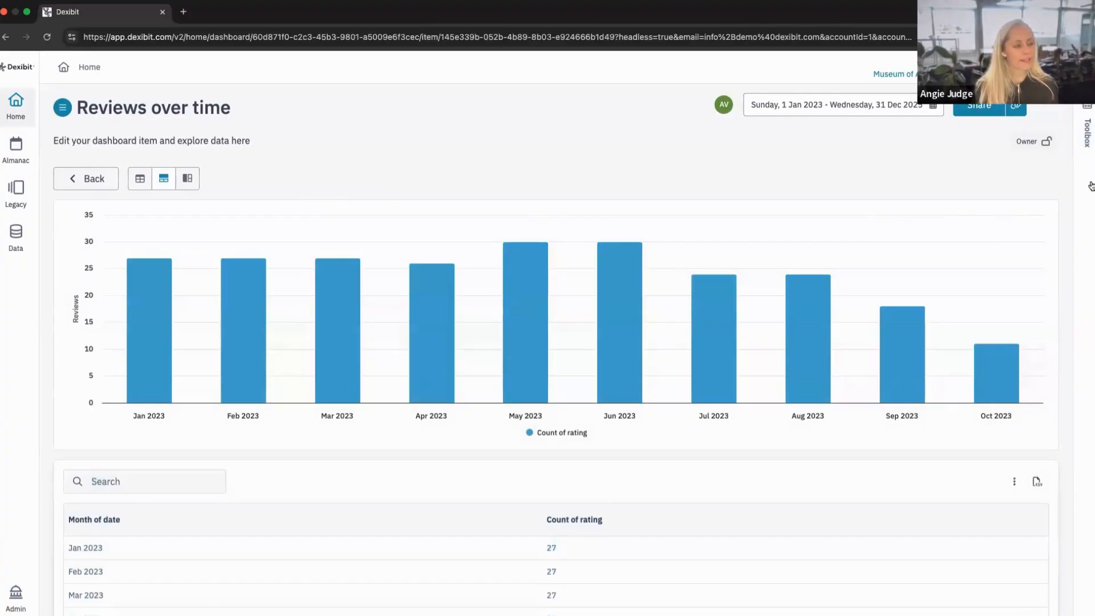
{"action": "left_click", "coordinate": [1089, 258]}
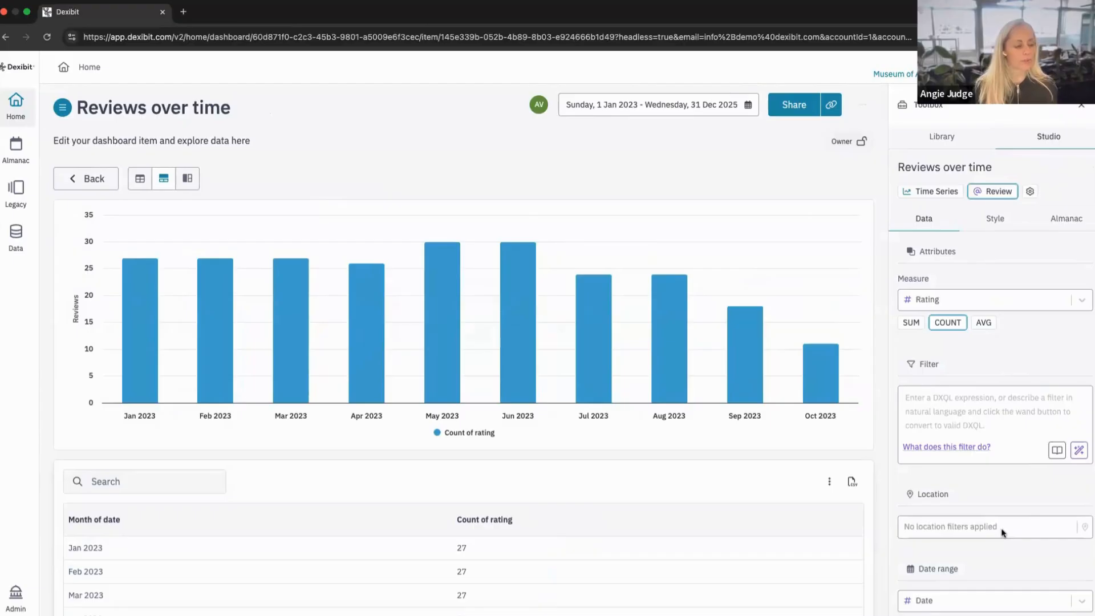
Look over the chart's data settings and the visualization library, and return to the Studio settings.
{"action": "scroll", "coordinate": [1002, 532], "scroll_direction": "down", "scroll_amount": 5}
{"action": "scroll", "coordinate": [1028, 234], "scroll_direction": "up", "scroll_amount": 5}
{"action": "left_click", "coordinate": [950, 140]}
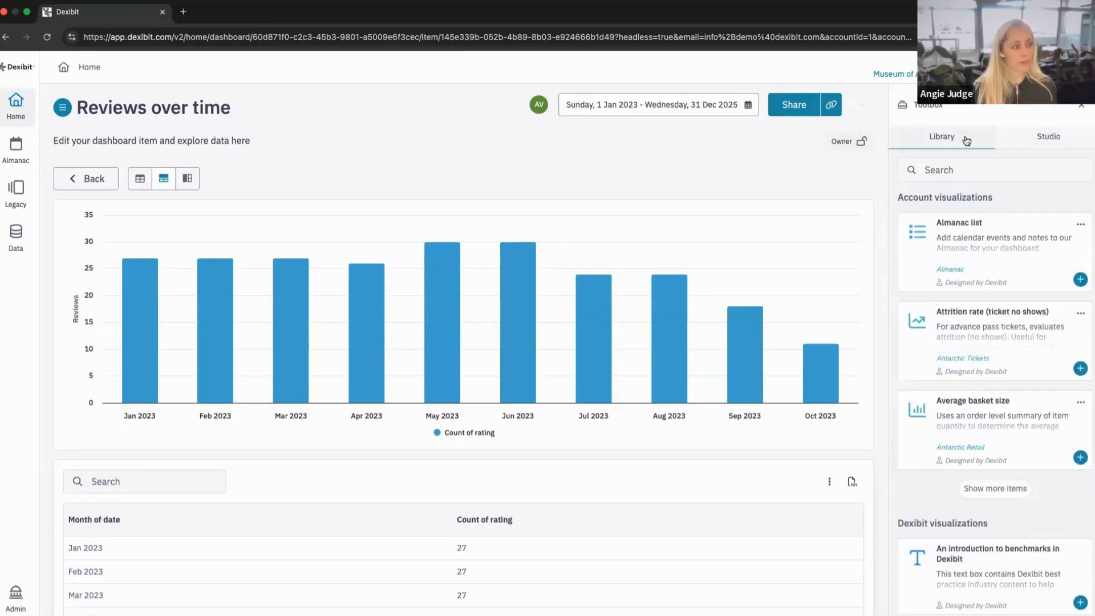
{"action": "left_click", "coordinate": [1058, 145]}
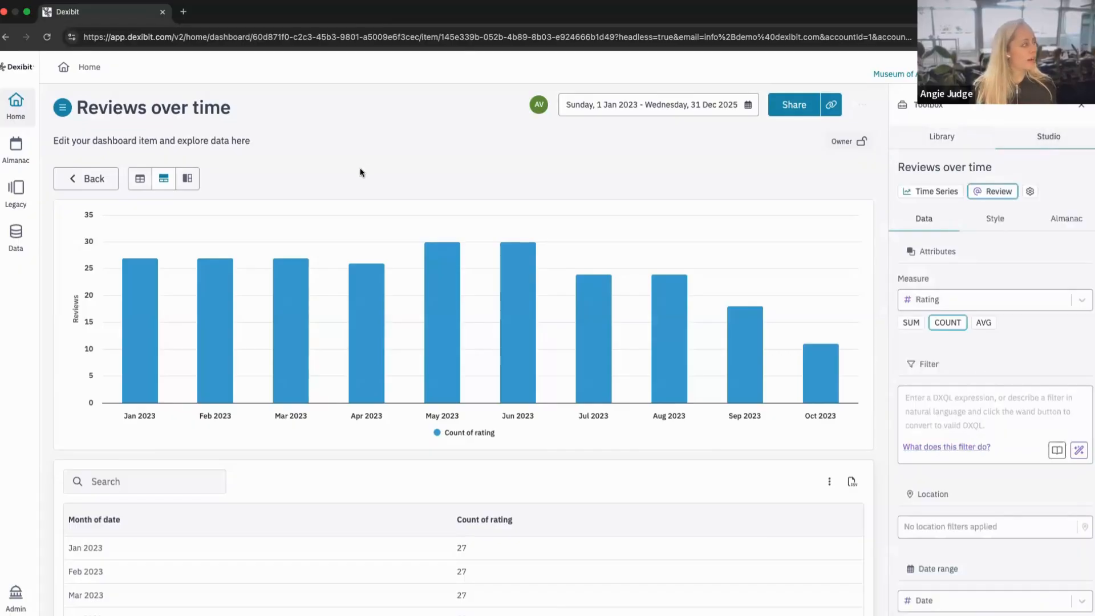
Go back to the dashboard and reopen the Reviews over time chart in expanded view with its edit settings showing.
{"action": "left_click", "coordinate": [74, 180]}
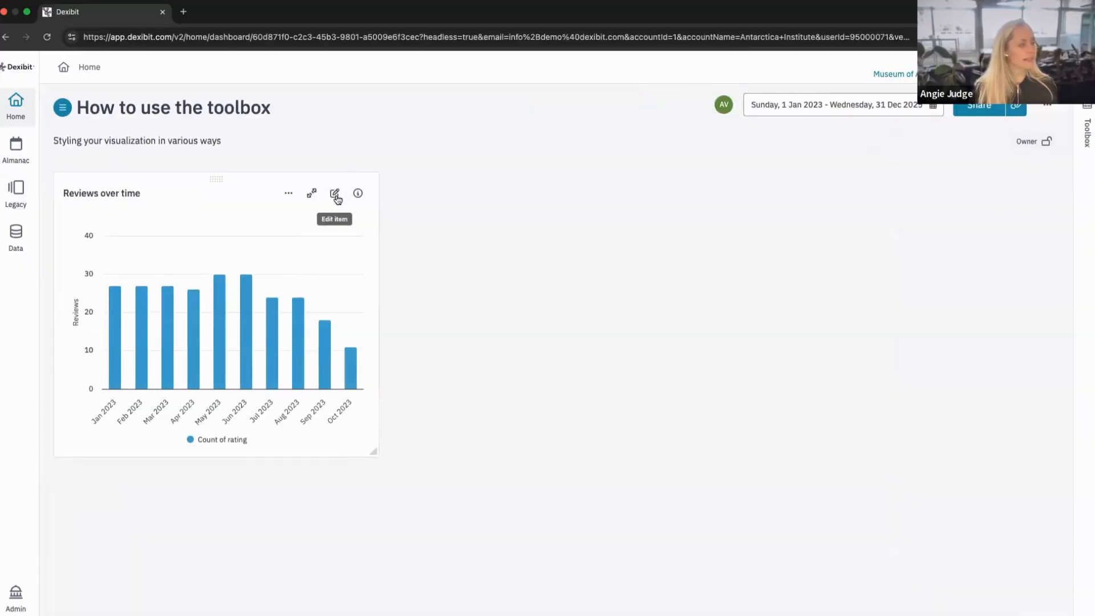
{"action": "left_click", "coordinate": [335, 194]}
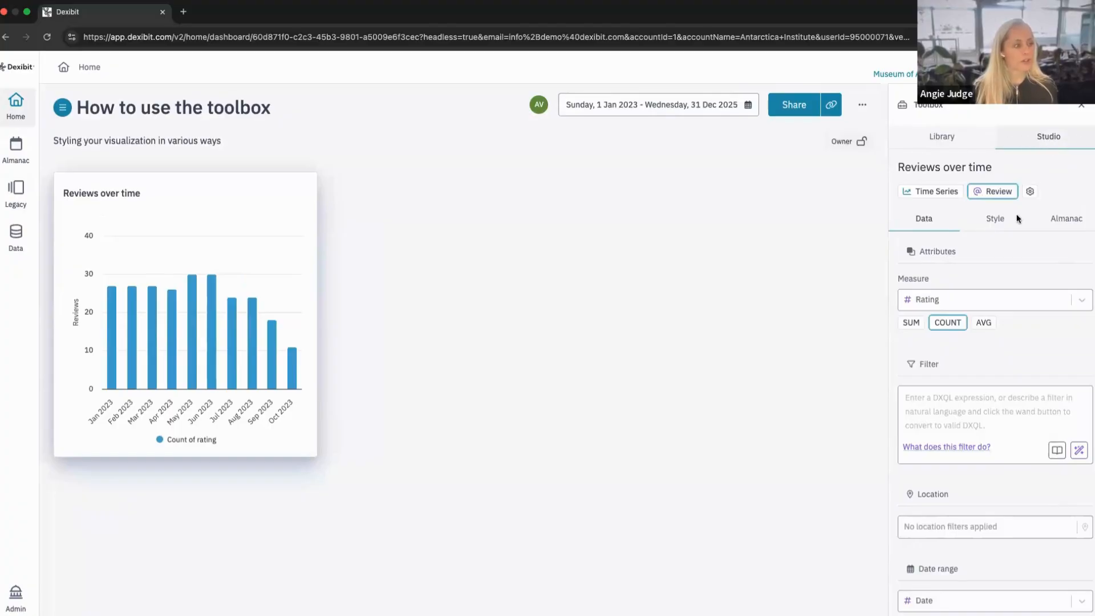
{"action": "left_click", "coordinate": [1077, 113]}
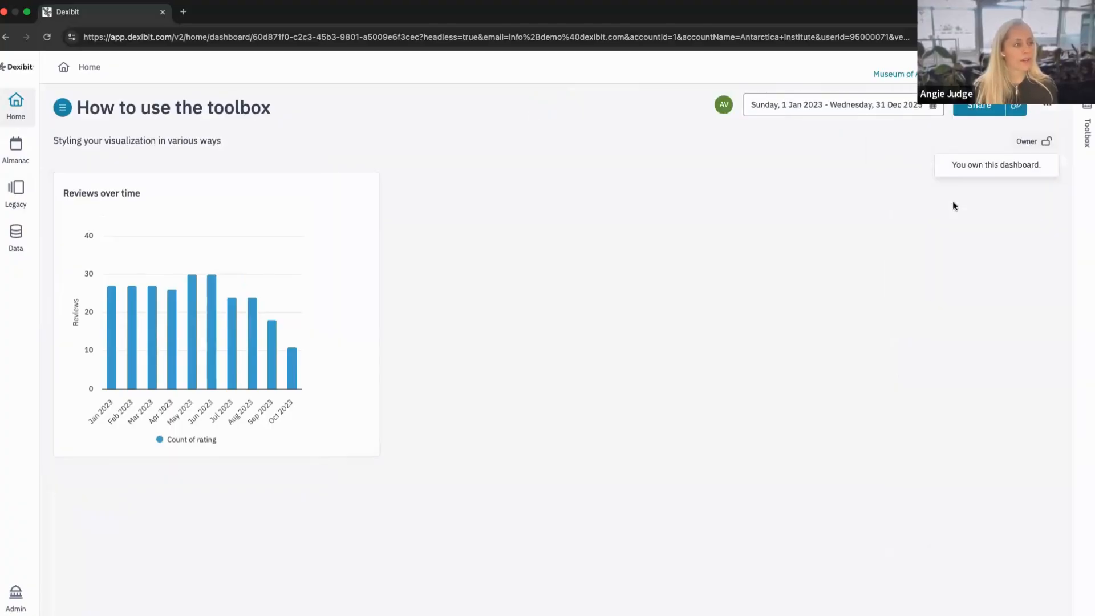
{"action": "left_click", "coordinate": [1089, 137]}
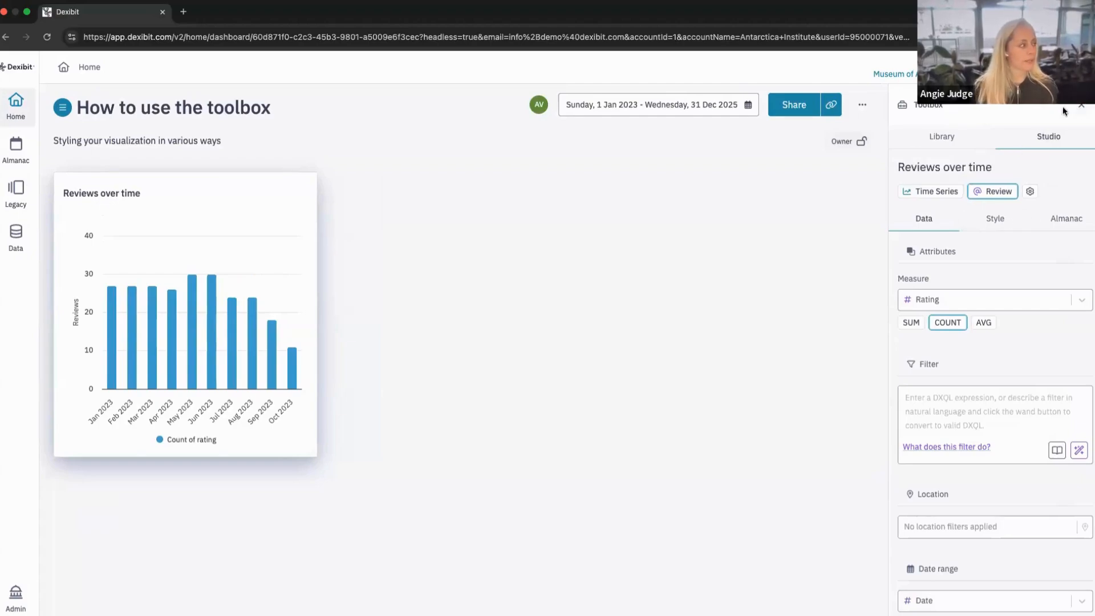
{"action": "left_click", "coordinate": [250, 196]}
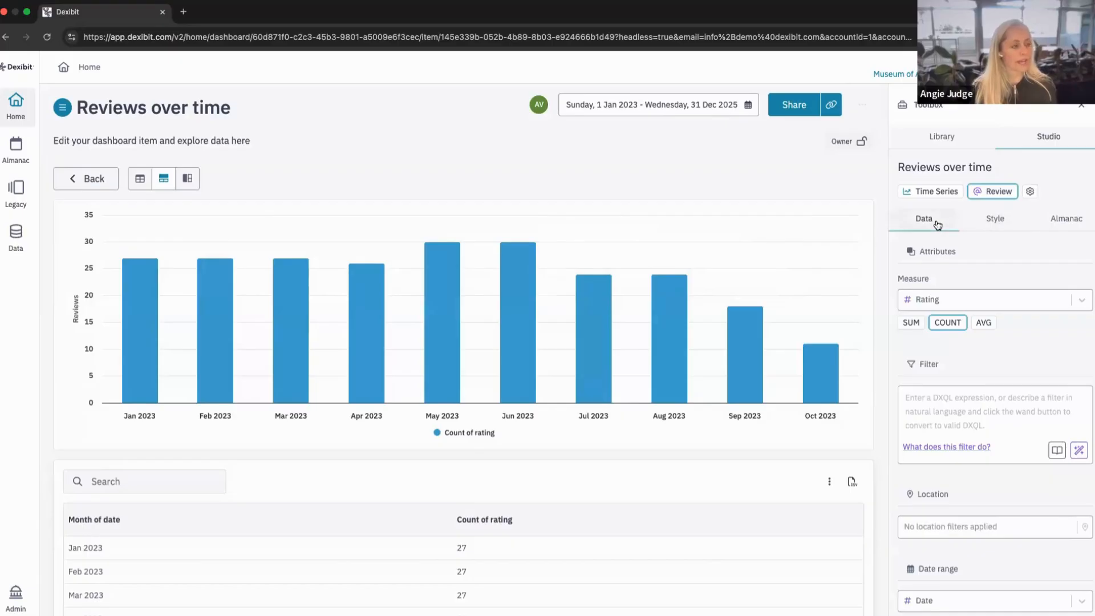
Examine the measure, filter and location options available for the chart's data.
{"action": "left_click", "coordinate": [968, 300]}
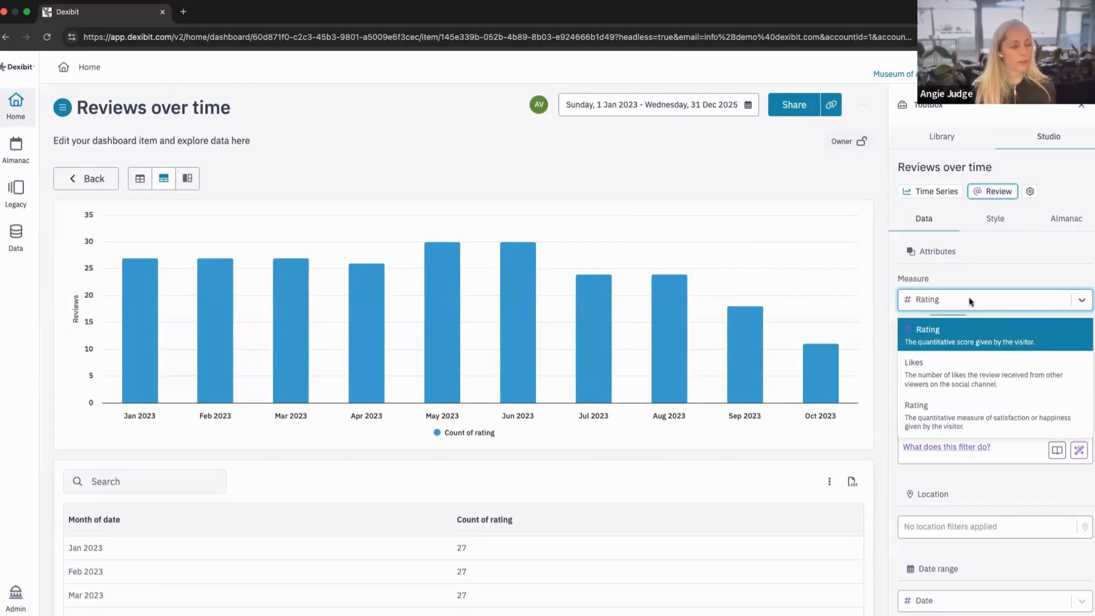
{"action": "left_click", "coordinate": [968, 301]}
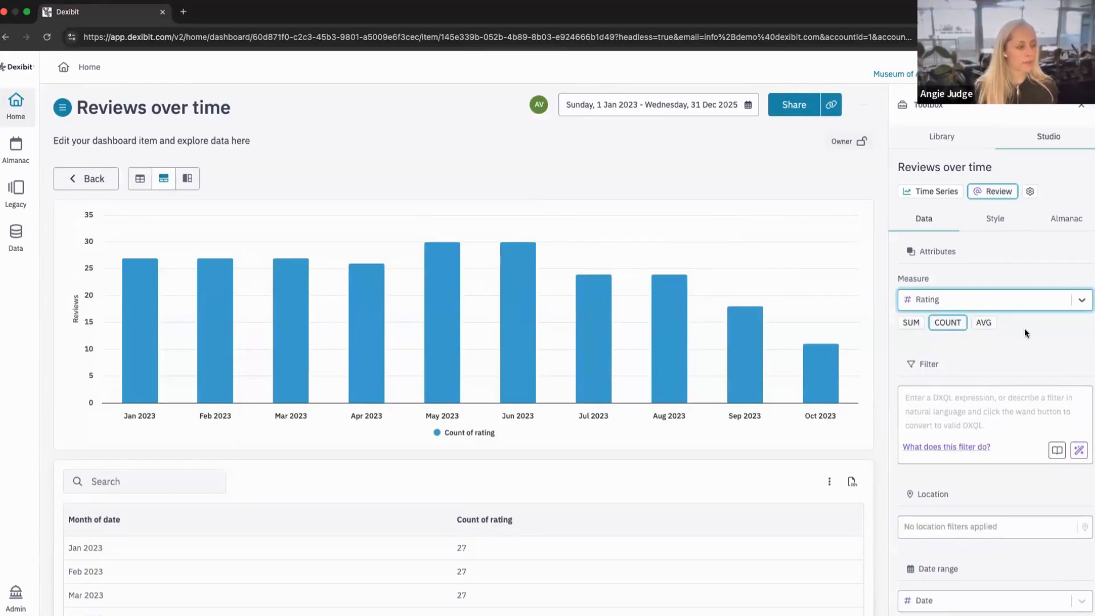
{"action": "scroll", "coordinate": [936, 299], "scroll_direction": "down", "scroll_amount": 2}
{"action": "left_click", "coordinate": [936, 300]}
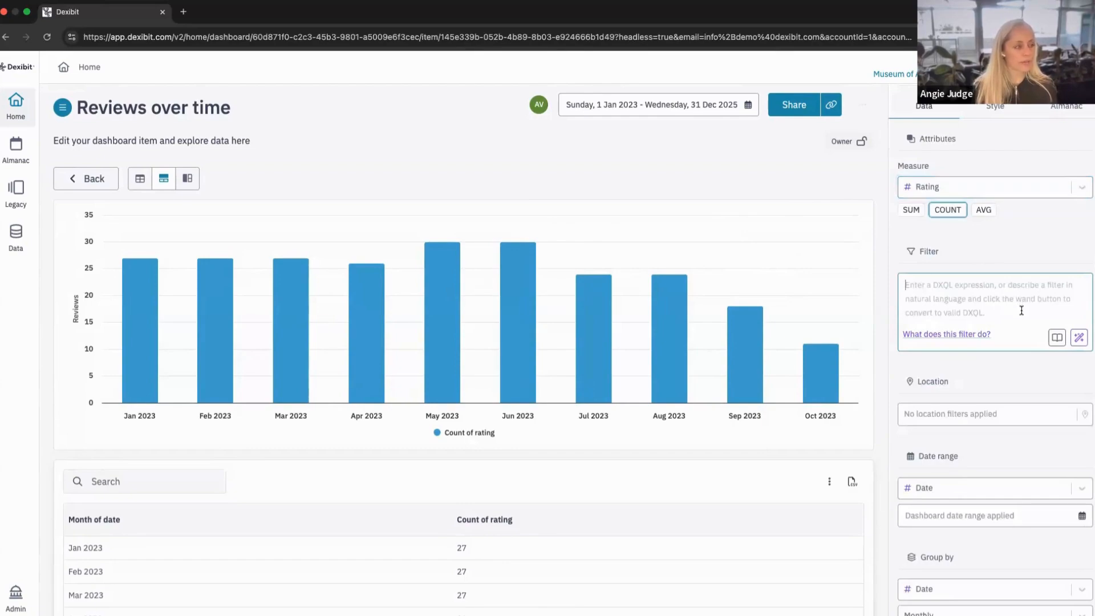
{"action": "scroll", "coordinate": [1019, 305], "scroll_direction": "down", "scroll_amount": 2}
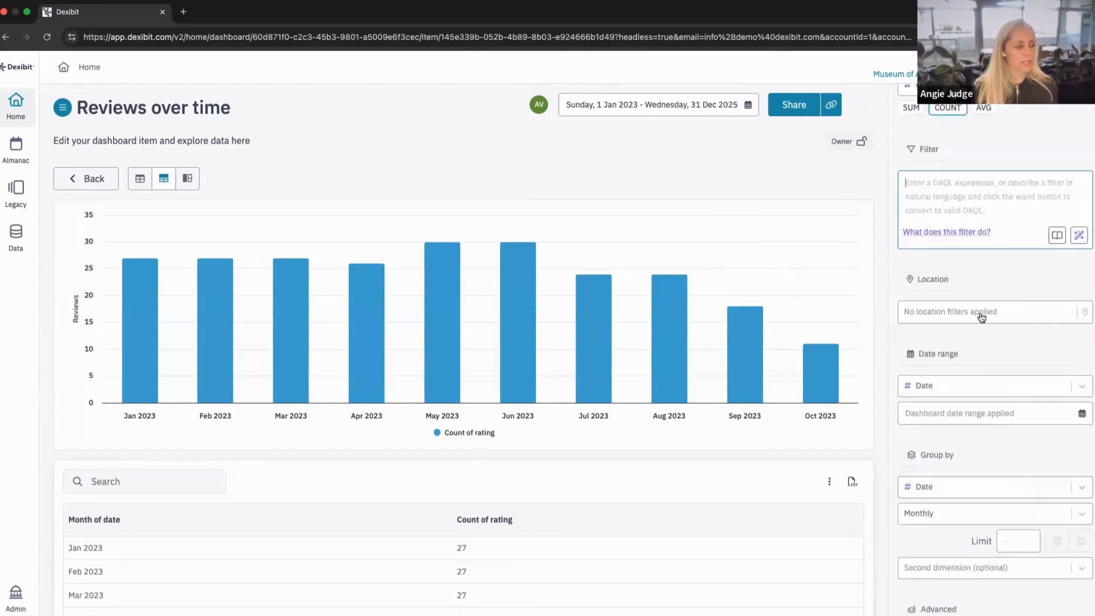
{"action": "left_click", "coordinate": [985, 309]}
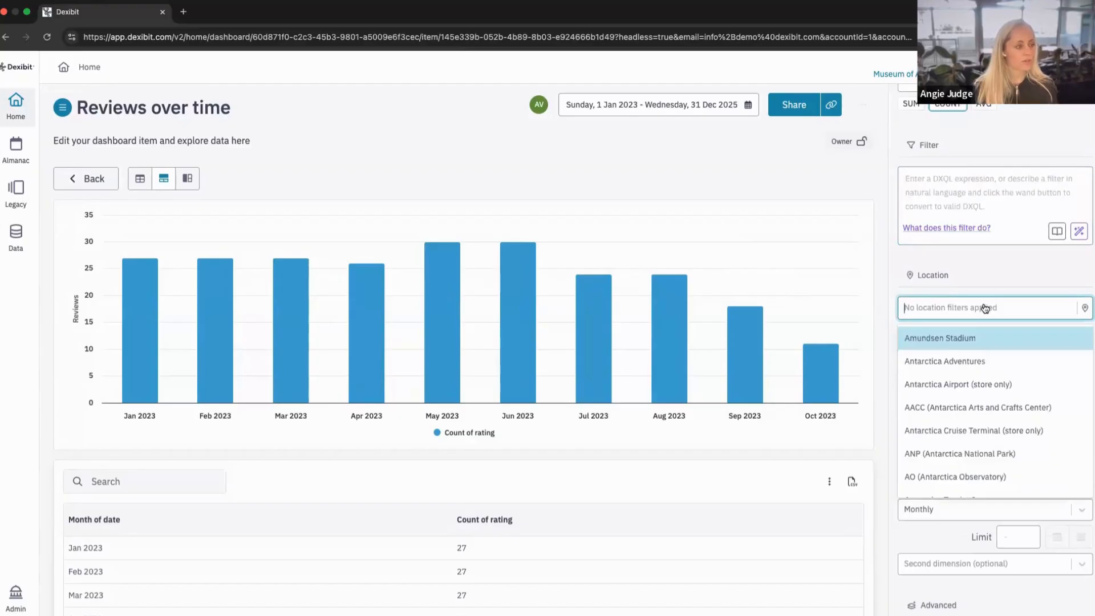
{"action": "scroll", "coordinate": [985, 308], "scroll_direction": "down", "scroll_amount": 1}
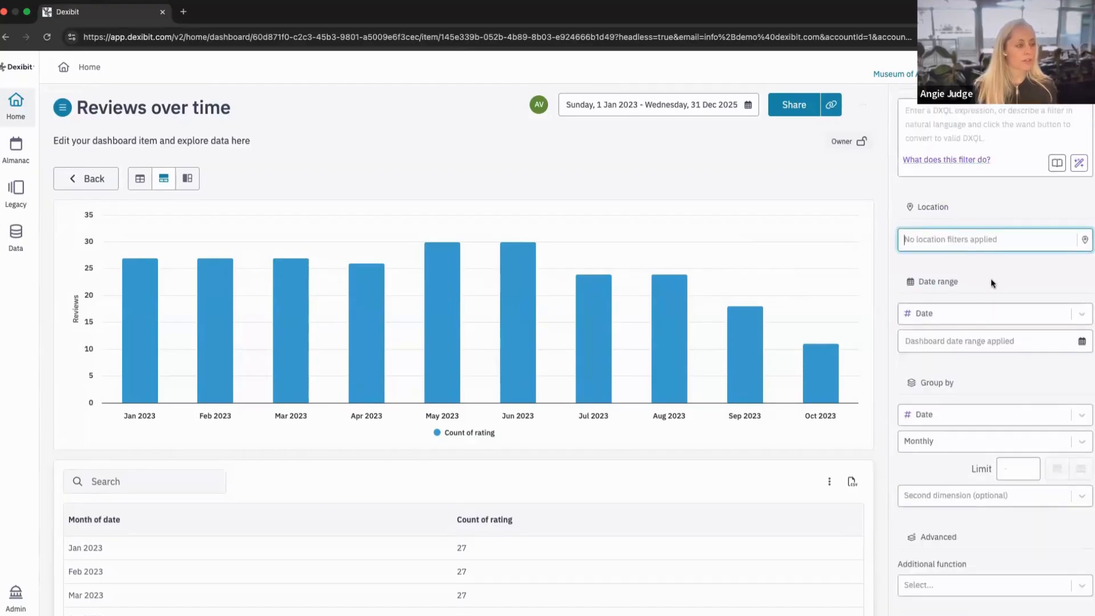
Apply a fixed date range of 1 Jan 2023 - 31 Dec 2025 to the chart.
{"action": "left_click", "coordinate": [959, 315]}
{"action": "left_click", "coordinate": [958, 314]}
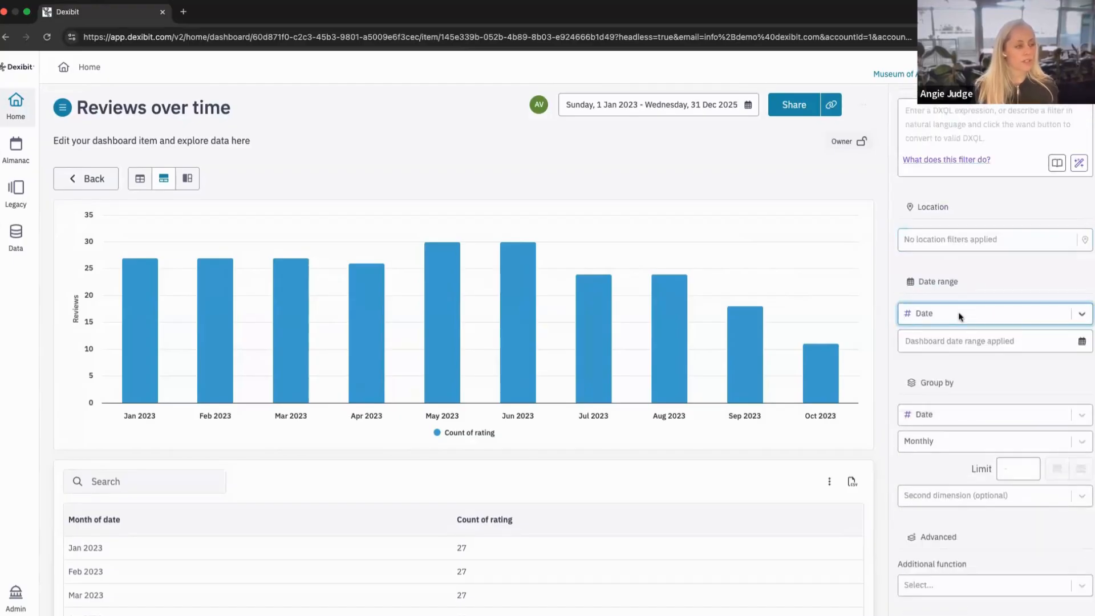
{"action": "left_click", "coordinate": [964, 347]}
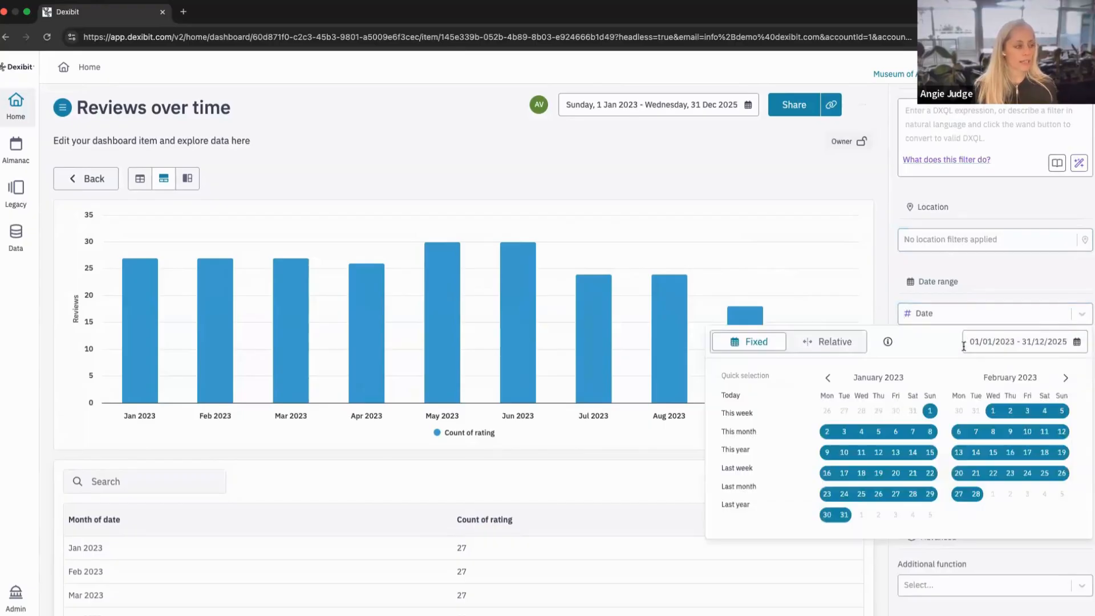
{"action": "left_click", "coordinate": [972, 298]}
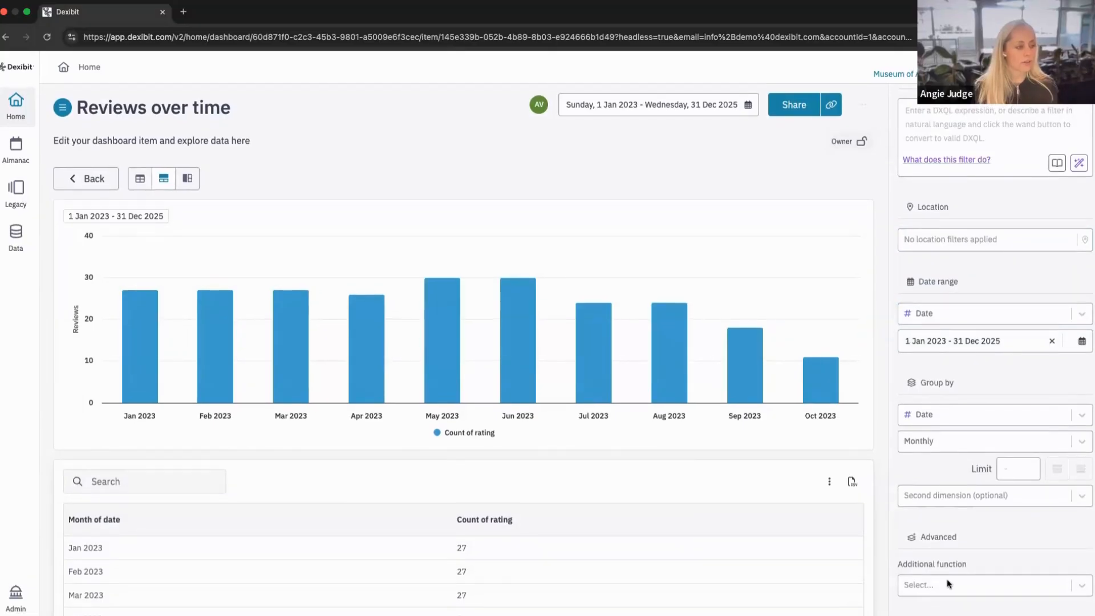
Try Channel as the chart's second grouping dimension and remove it again.
{"action": "left_click", "coordinate": [930, 495]}
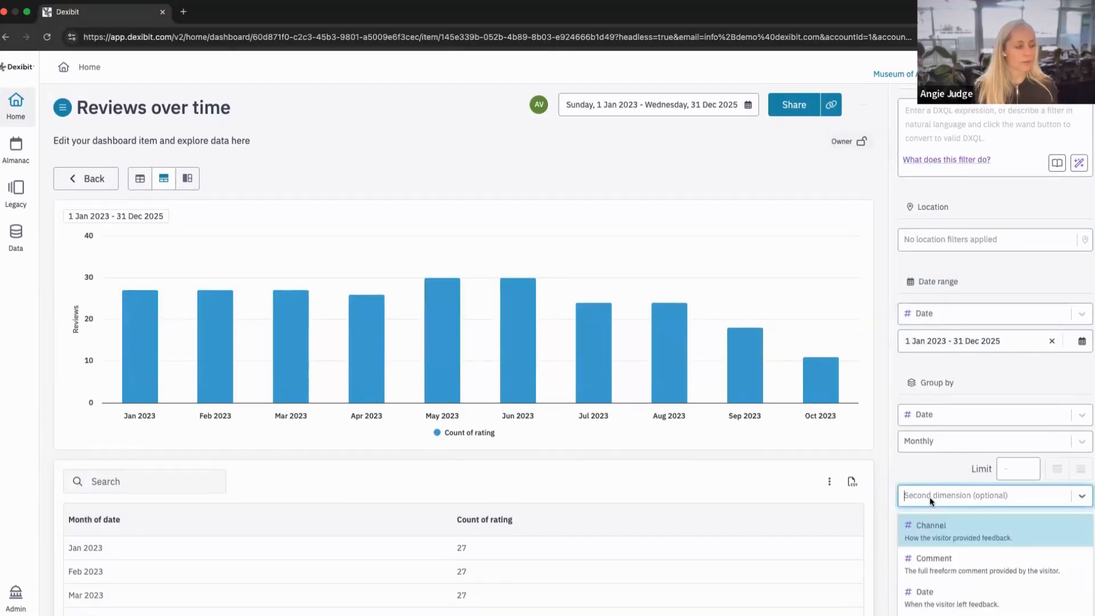
{"action": "left_click", "coordinate": [929, 524]}
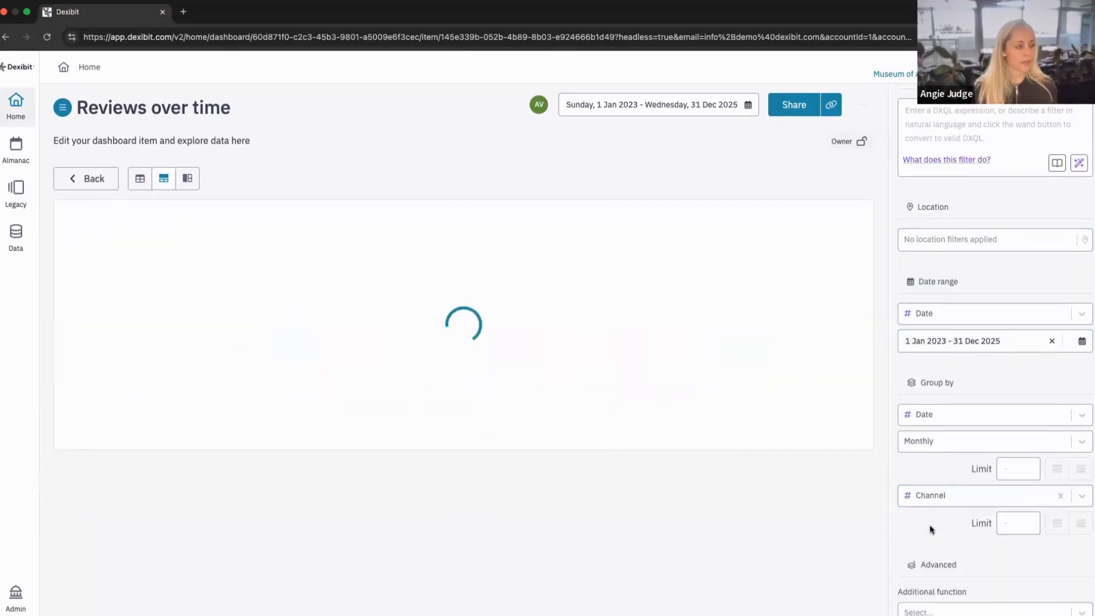
{"action": "left_click", "coordinate": [1059, 494]}
Look through the additional function options without choosing one, and open the chart's style settings.
{"action": "left_click", "coordinate": [946, 588]}
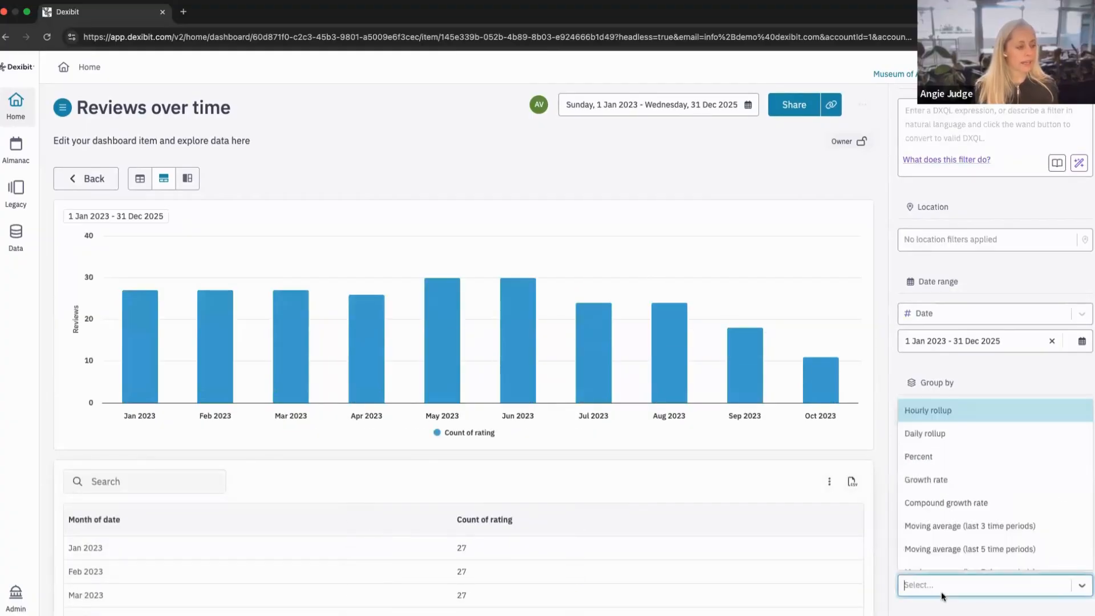
{"action": "left_click", "coordinate": [950, 578]}
{"action": "scroll", "coordinate": [938, 480], "scroll_direction": "up", "scroll_amount": 5}
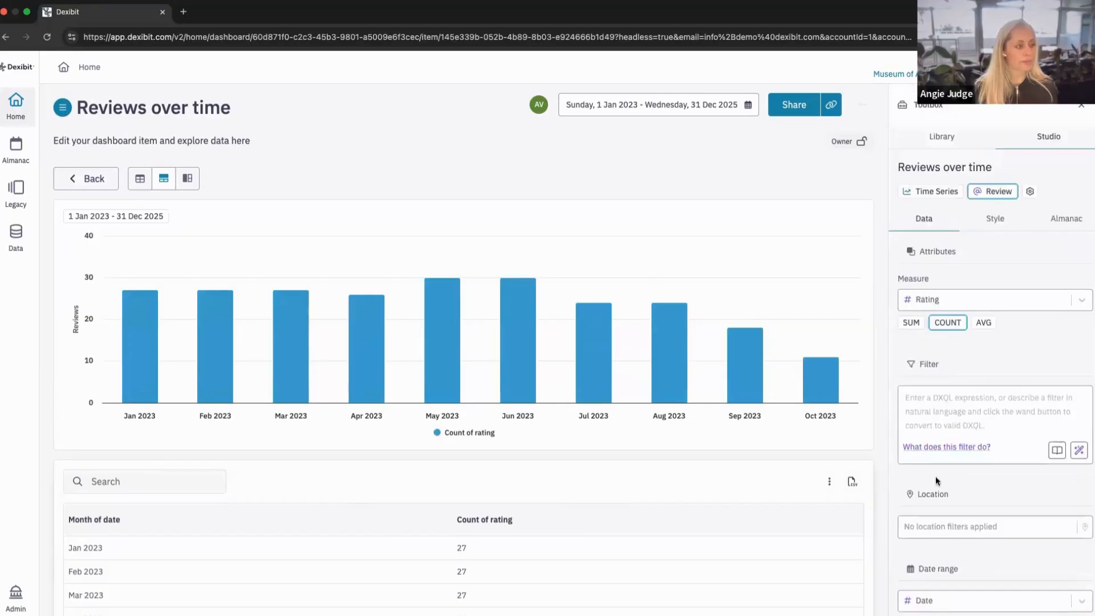
{"action": "left_click", "coordinate": [1002, 222]}
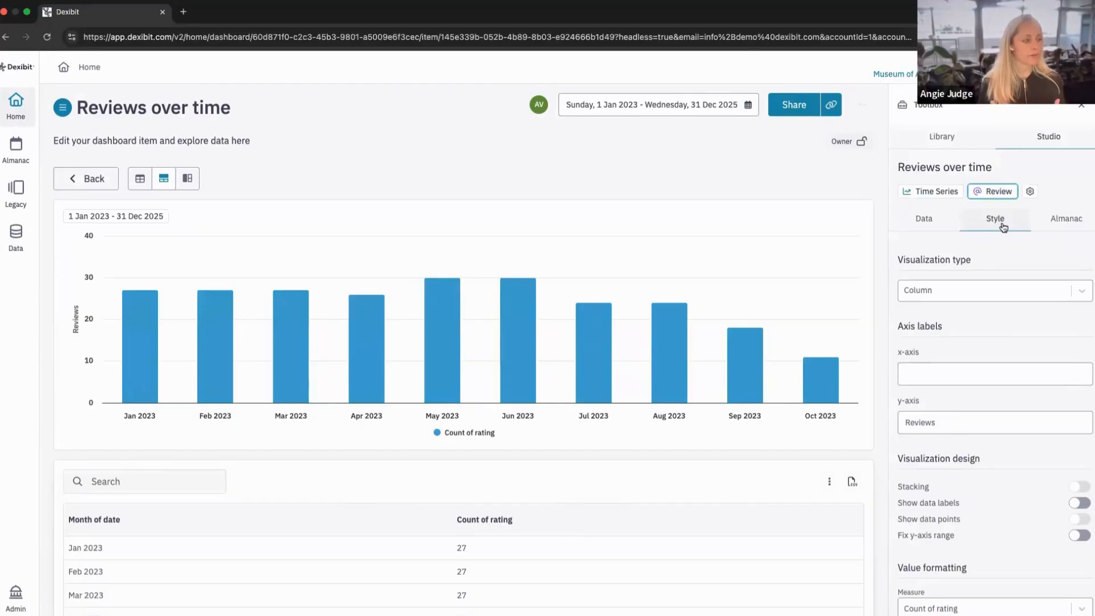
Try the Spline and Line visualization types on the chart and switch it back to Column.
{"action": "left_click", "coordinate": [970, 293]}
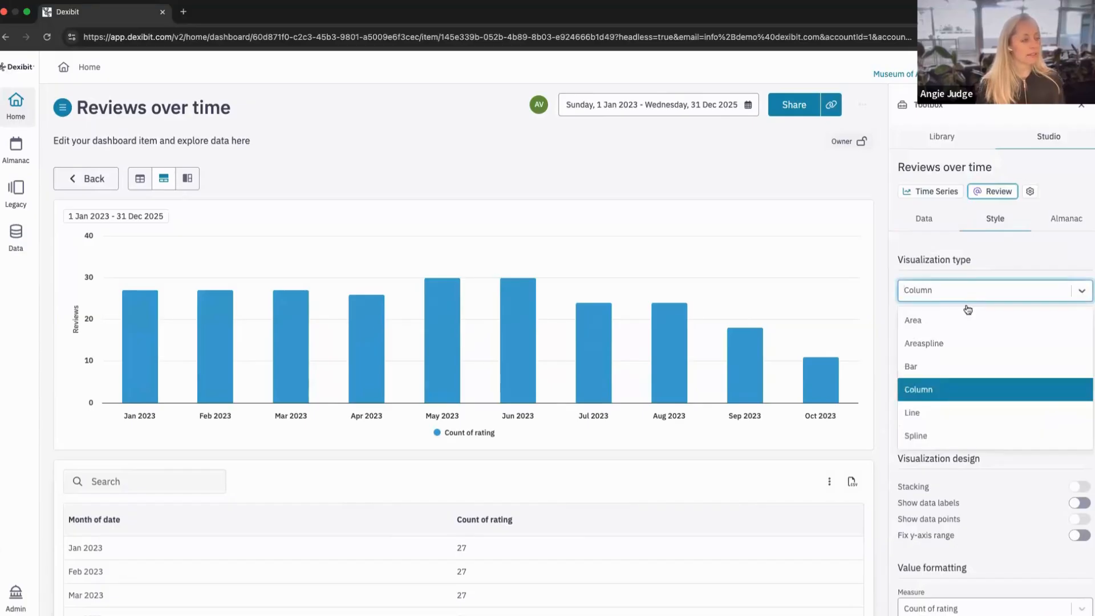
{"action": "left_click", "coordinate": [935, 435]}
{"action": "left_click", "coordinate": [945, 289]}
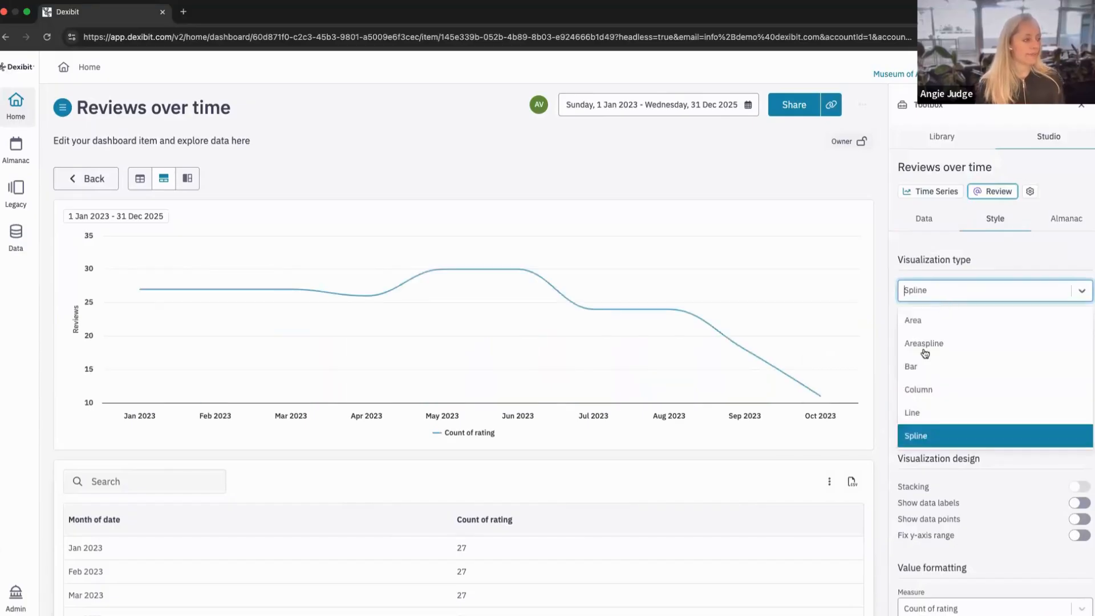
{"action": "left_click", "coordinate": [917, 409]}
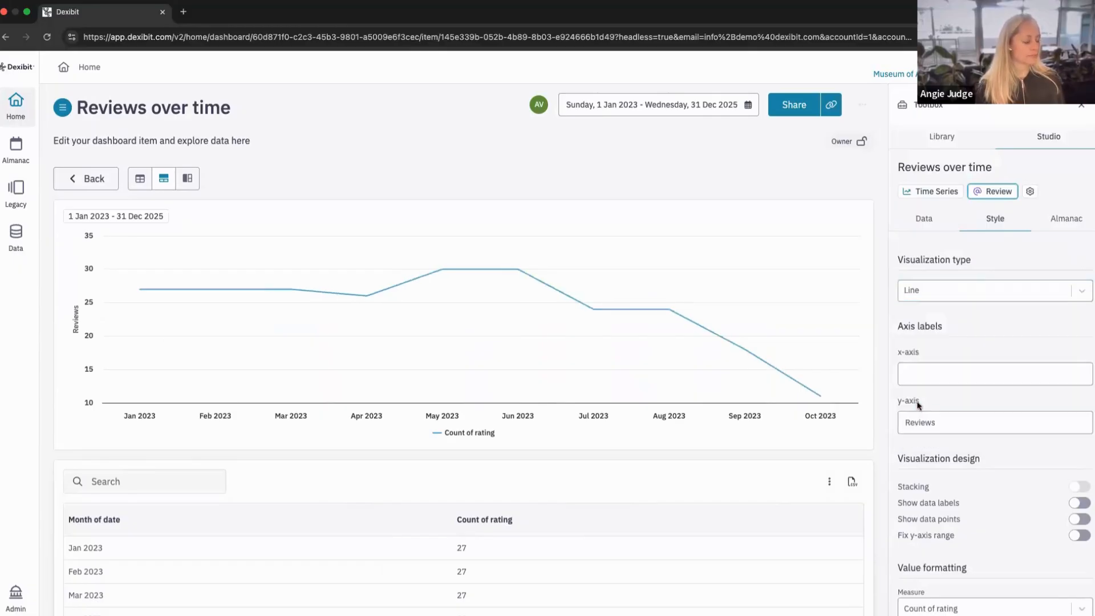
{"action": "left_click", "coordinate": [941, 290]}
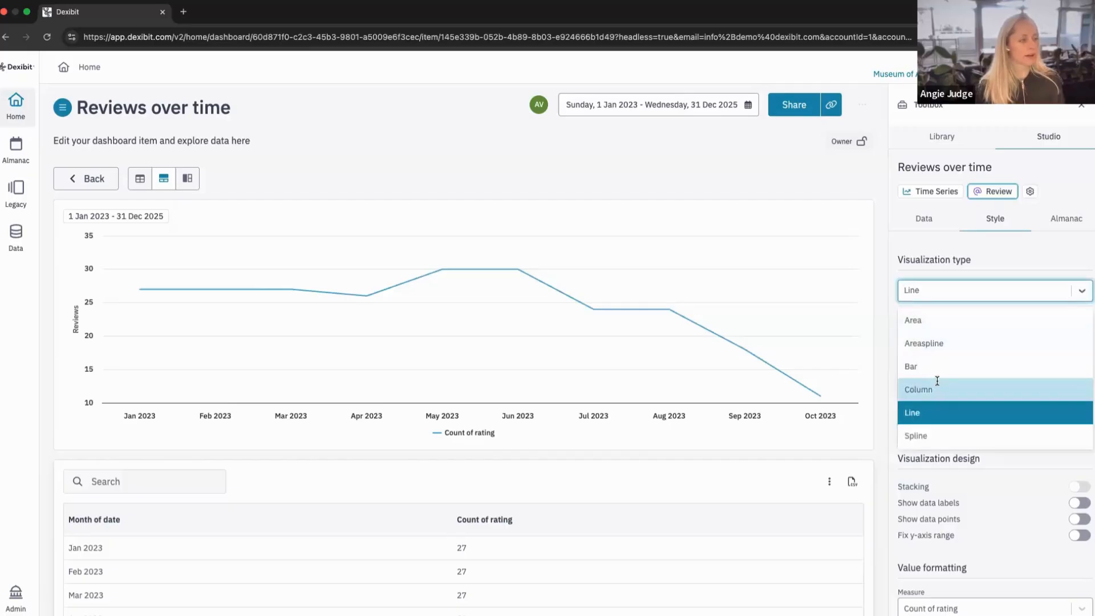
{"action": "left_click", "coordinate": [937, 383]}
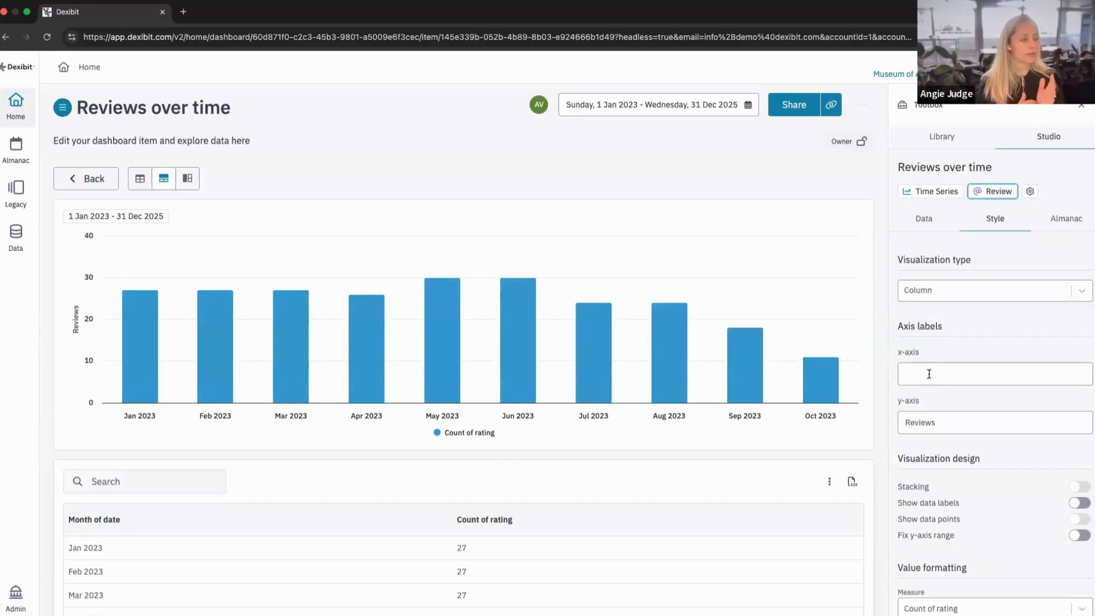
Set the chart's x-axis label to "Month".
{"action": "left_click", "coordinate": [928, 374]}
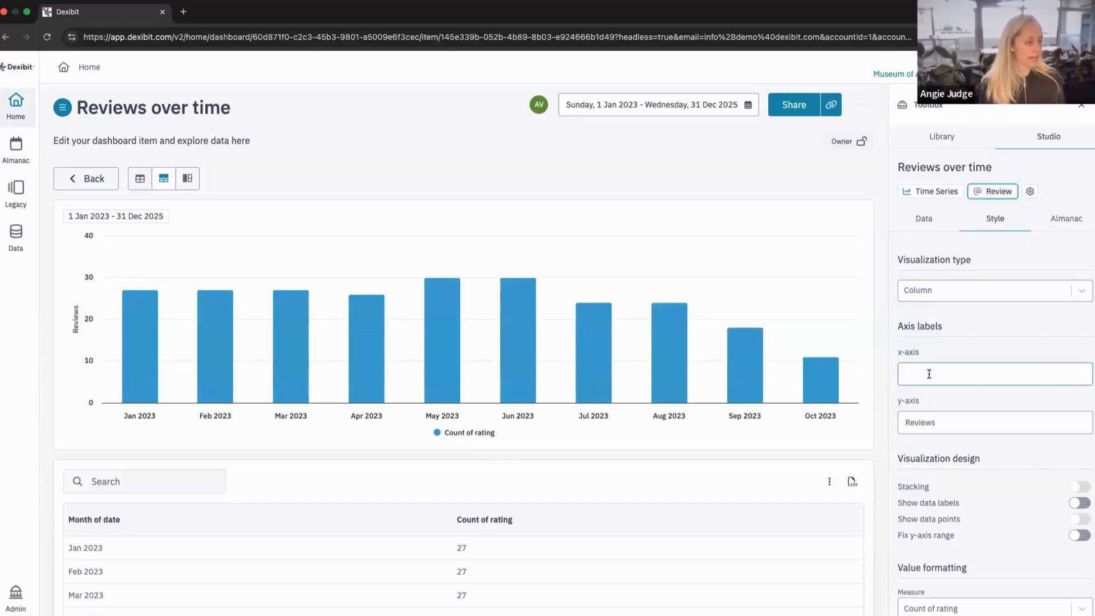
{"action": "type", "text": "M"}
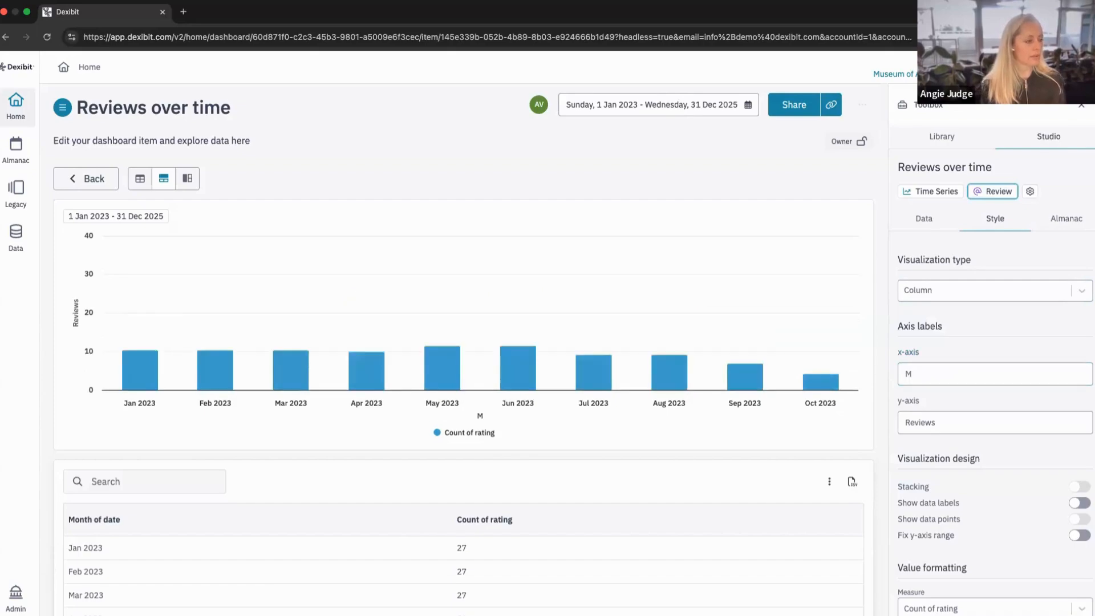
{"action": "type", "text": "onth"}
{"action": "scroll", "coordinate": [979, 474], "scroll_direction": "down", "scroll_amount": 2}
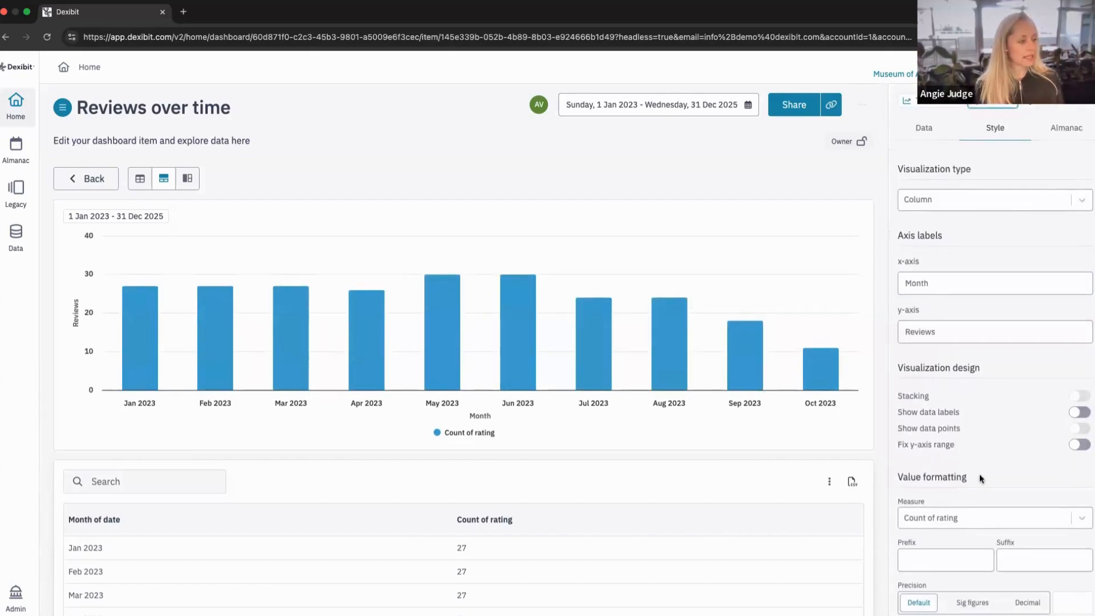
{"action": "scroll", "coordinate": [980, 471], "scroll_direction": "up", "scroll_amount": 2}
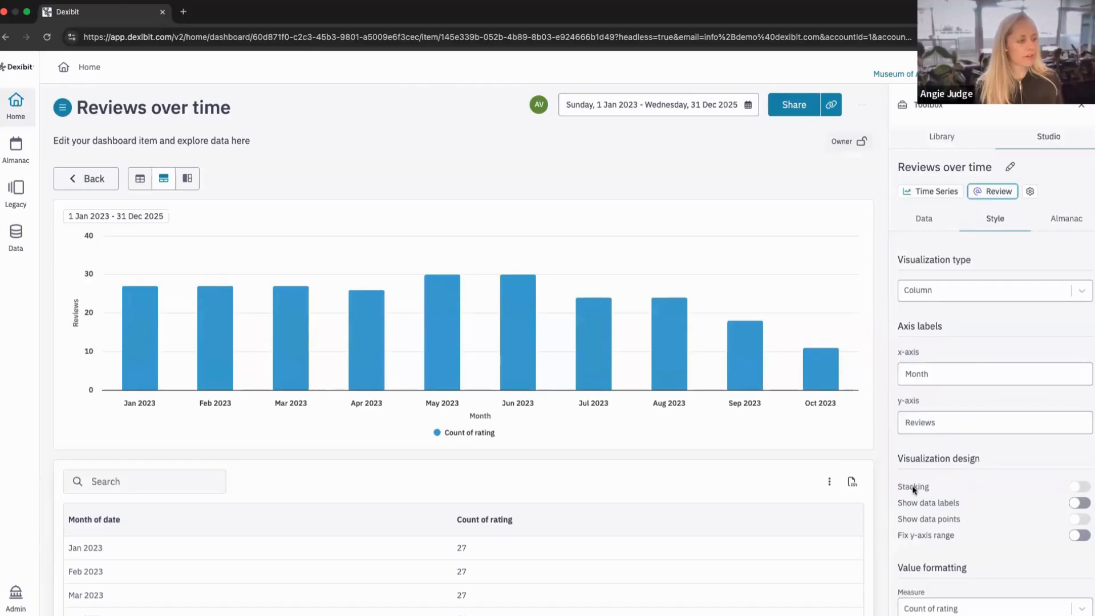
Group the review data by Channel as the second dimension, and return to the chart's style settings.
{"action": "left_click_drag", "start_coordinate": [909, 455], "coordinate": [1020, 461]}
{"action": "left_click", "coordinate": [1019, 460]}
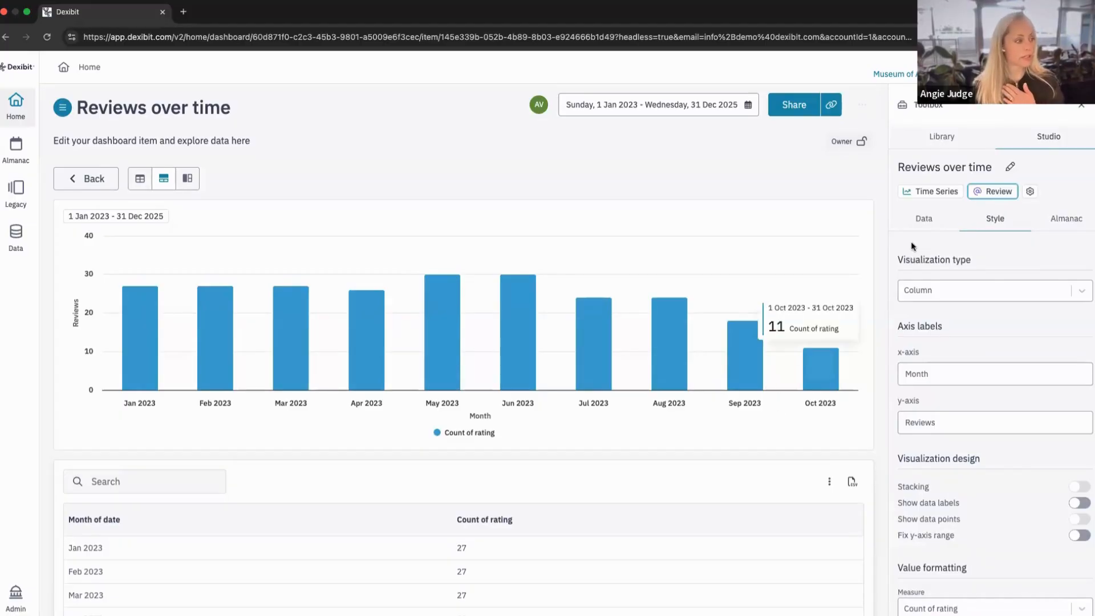
{"action": "left_click", "coordinate": [929, 220]}
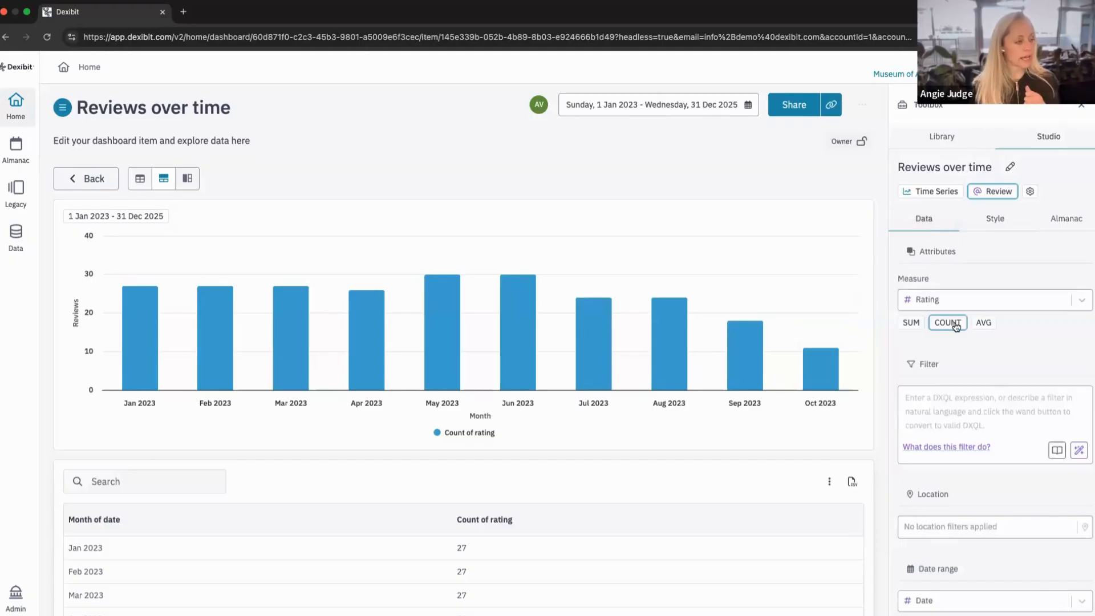
{"action": "scroll", "coordinate": [955, 326], "scroll_direction": "down", "scroll_amount": 3}
{"action": "scroll", "coordinate": [964, 410], "scroll_direction": "down", "scroll_amount": 2}
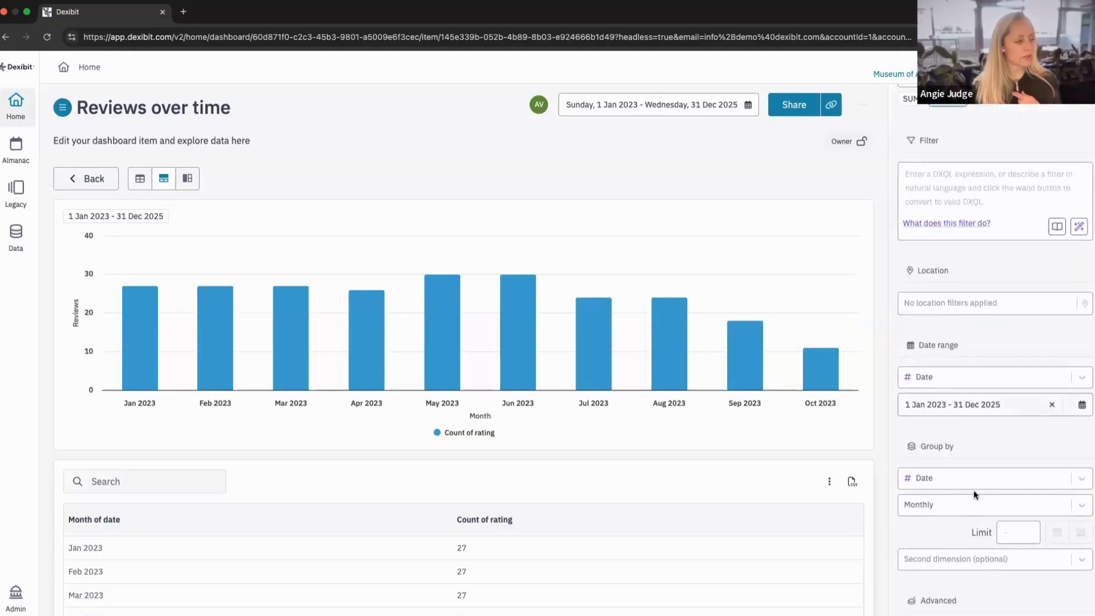
{"action": "left_click", "coordinate": [931, 560]}
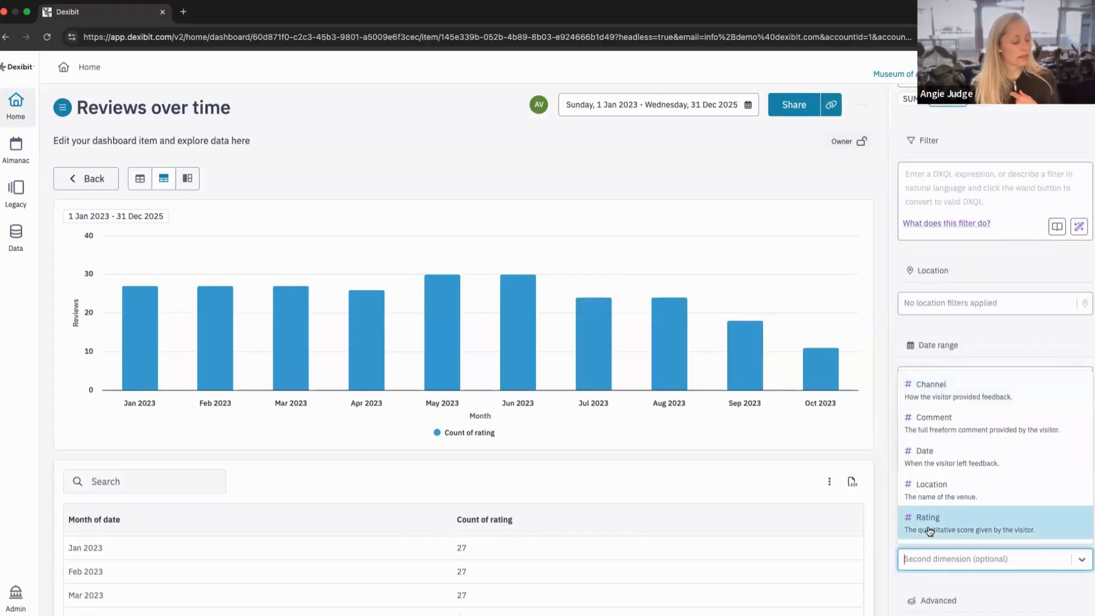
{"action": "scroll", "coordinate": [929, 530], "scroll_direction": "down", "scroll_amount": 2}
{"action": "scroll", "coordinate": [936, 474], "scroll_direction": "down", "scroll_amount": 2}
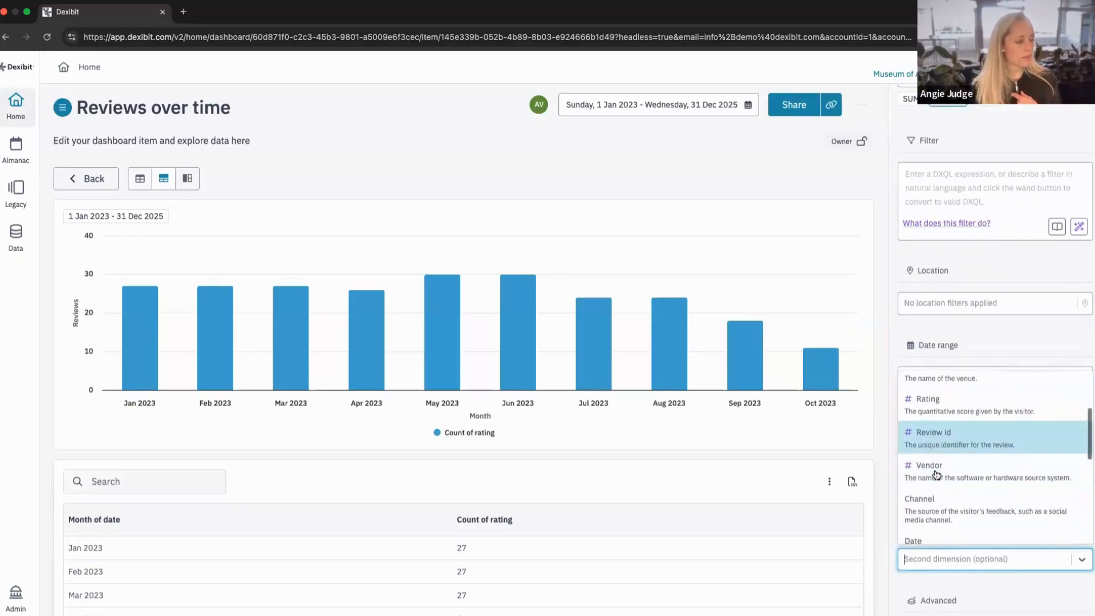
{"action": "scroll", "coordinate": [936, 475], "scroll_direction": "down", "scroll_amount": 1}
{"action": "left_click", "coordinate": [935, 474]}
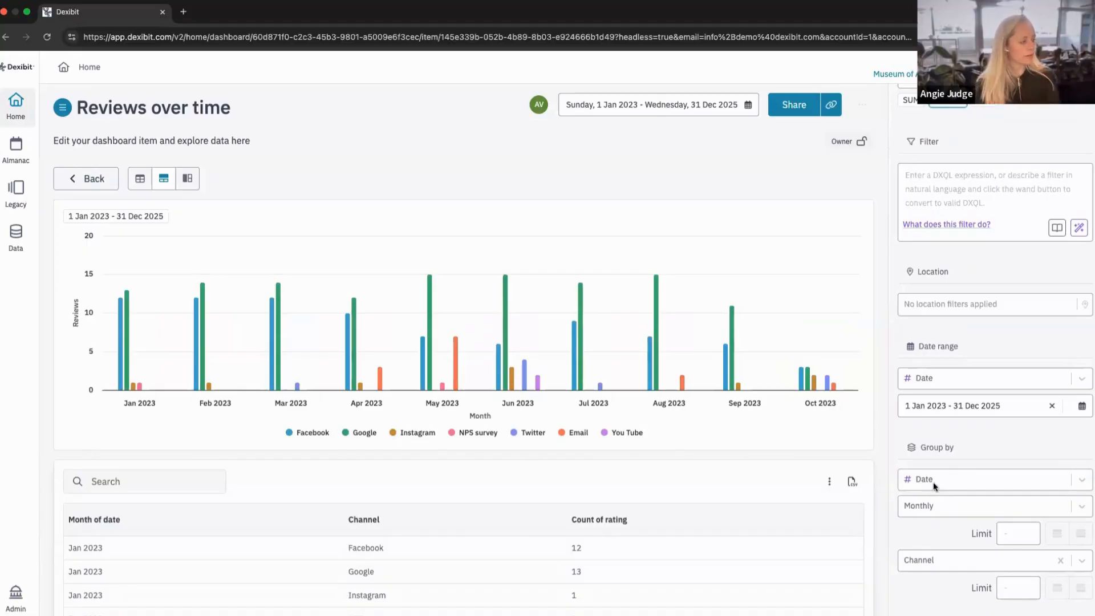
{"action": "scroll", "coordinate": [1020, 371], "scroll_direction": "up", "scroll_amount": 5}
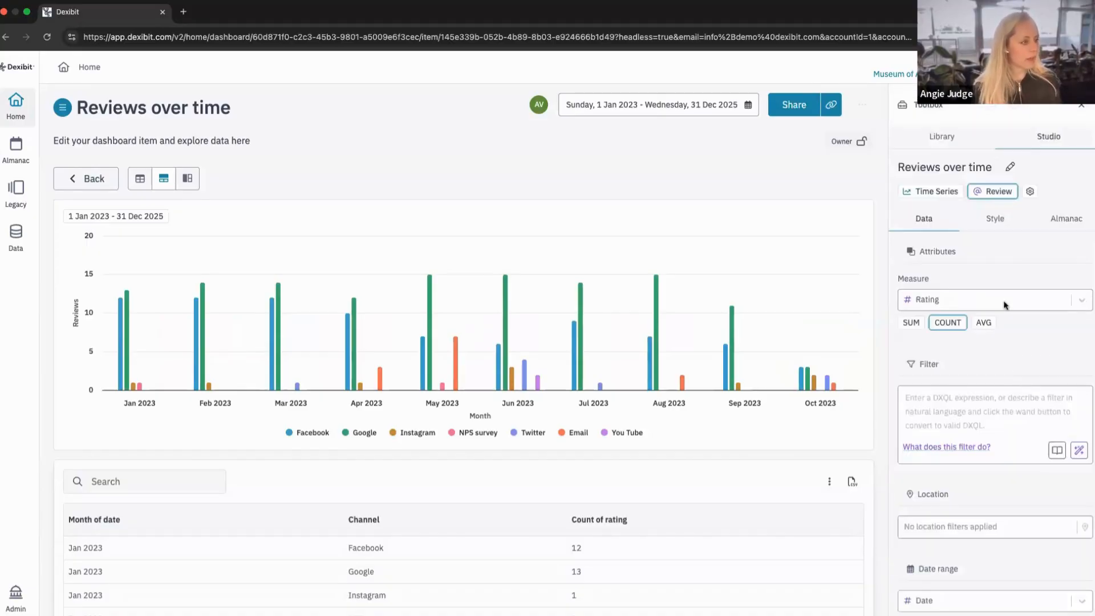
{"action": "left_click", "coordinate": [995, 221]}
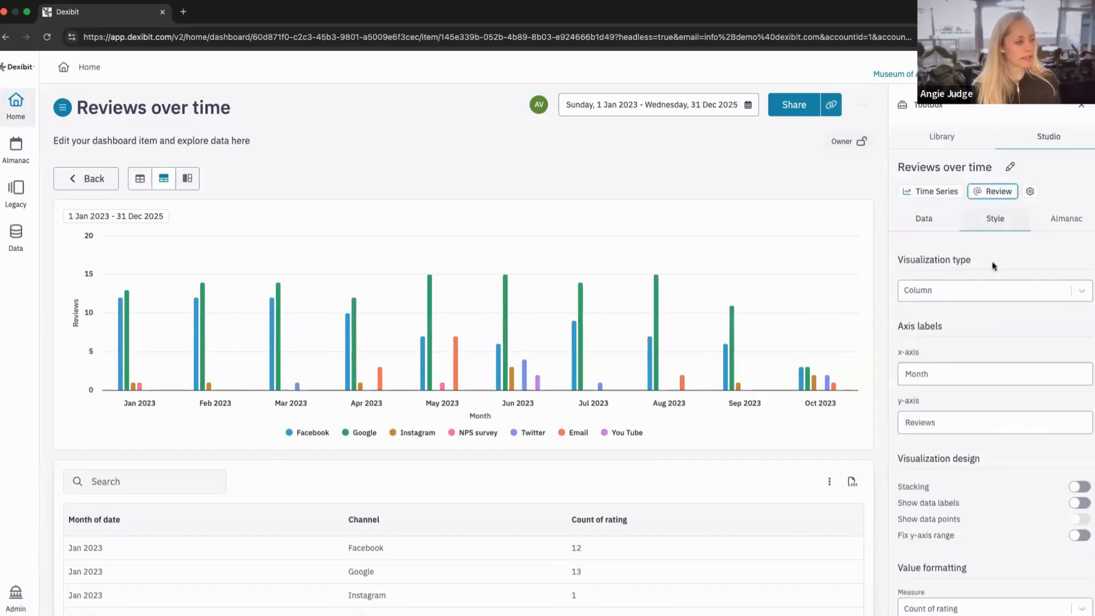
Try Normal and Percent stacking and the data labels on the column chart, turning each option off again.
{"action": "left_click", "coordinate": [1083, 489]}
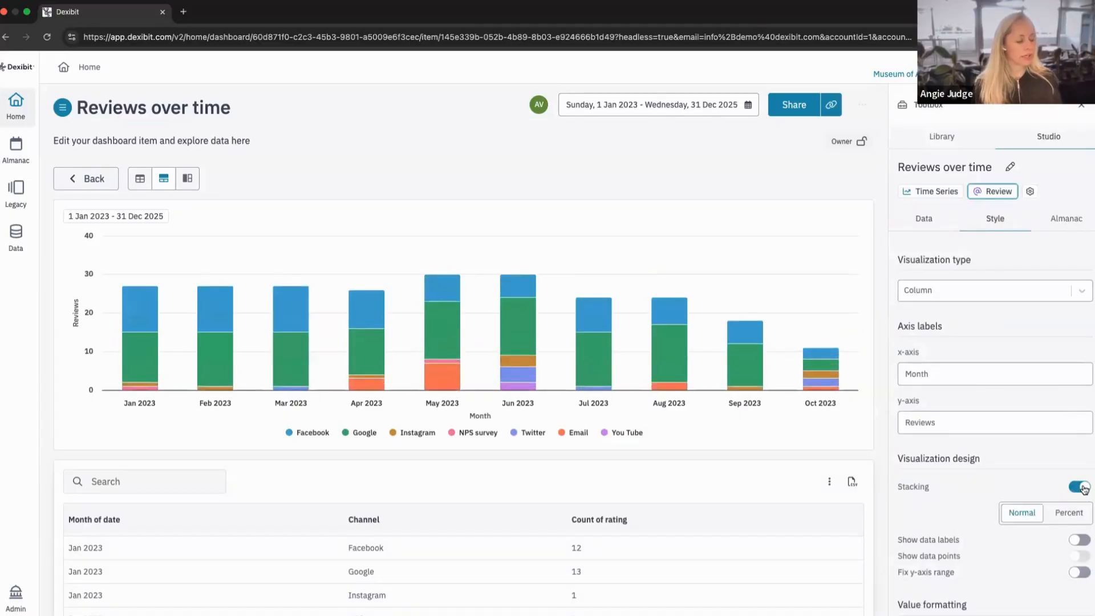
{"action": "left_click", "coordinate": [1078, 487]}
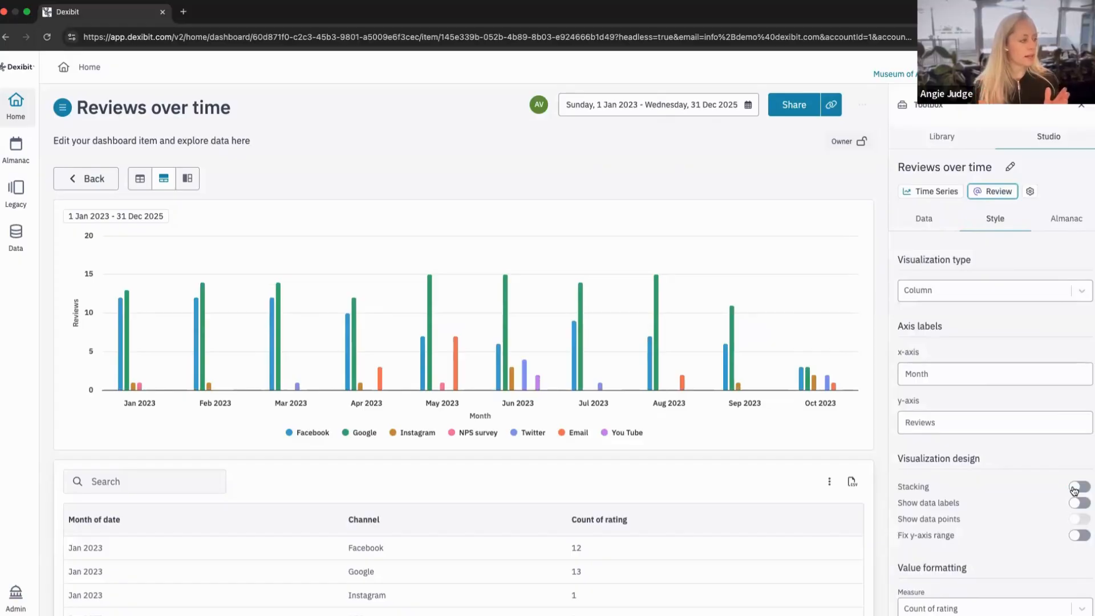
{"action": "left_click", "coordinate": [1077, 489]}
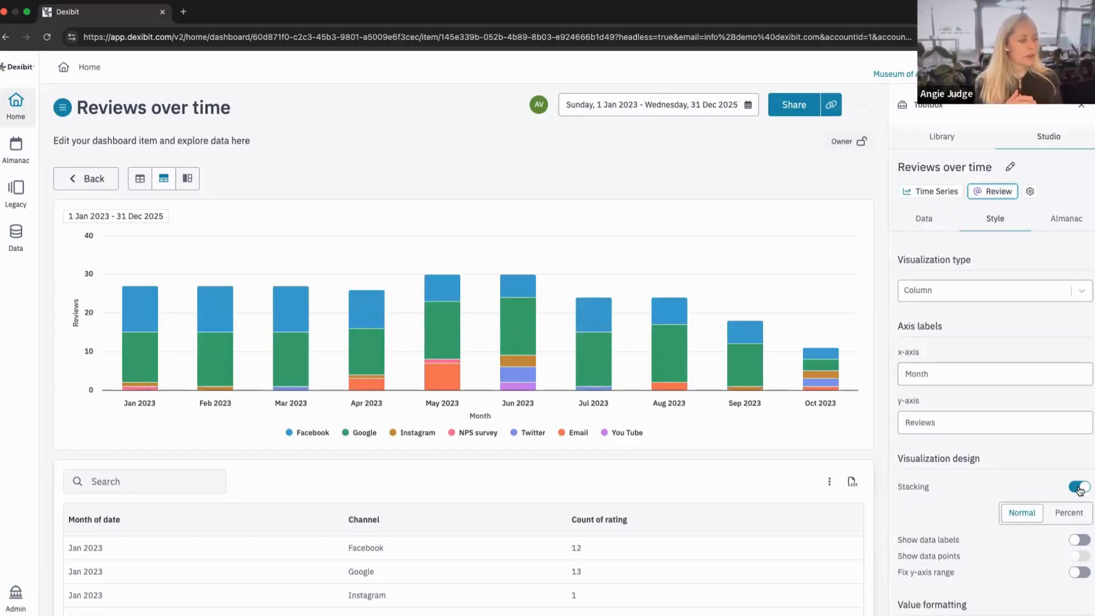
{"action": "left_click", "coordinate": [1078, 516]}
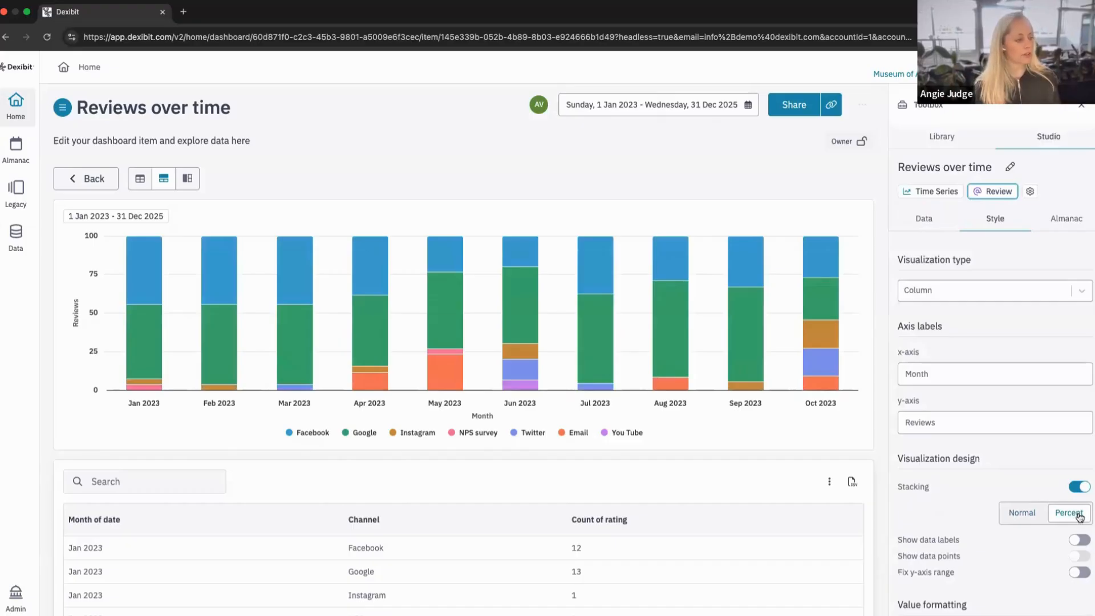
{"action": "left_click", "coordinate": [1032, 518]}
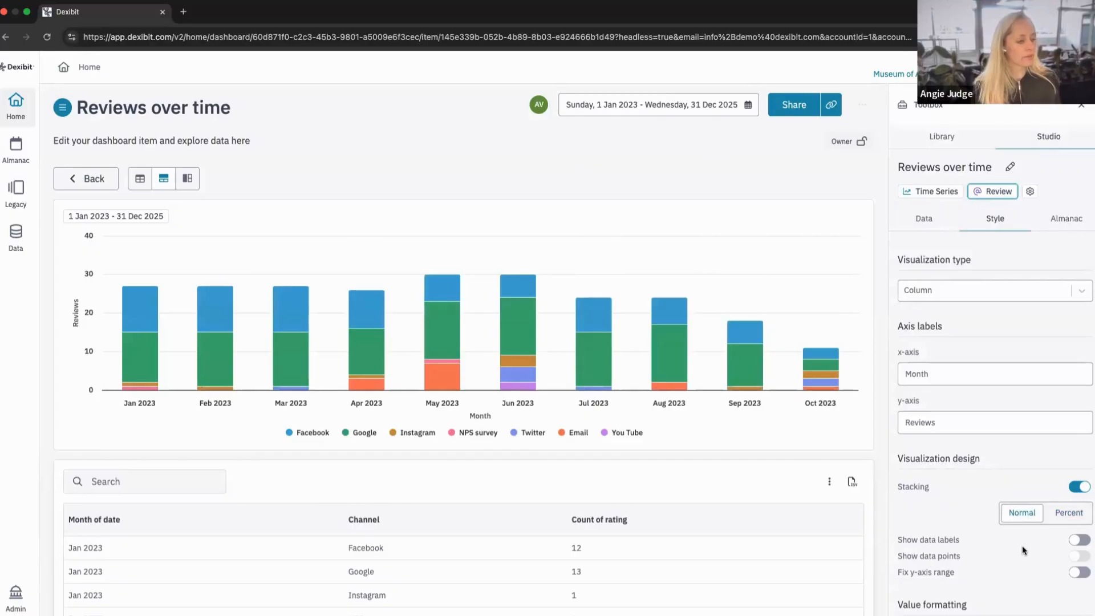
{"action": "left_click", "coordinate": [1072, 488]}
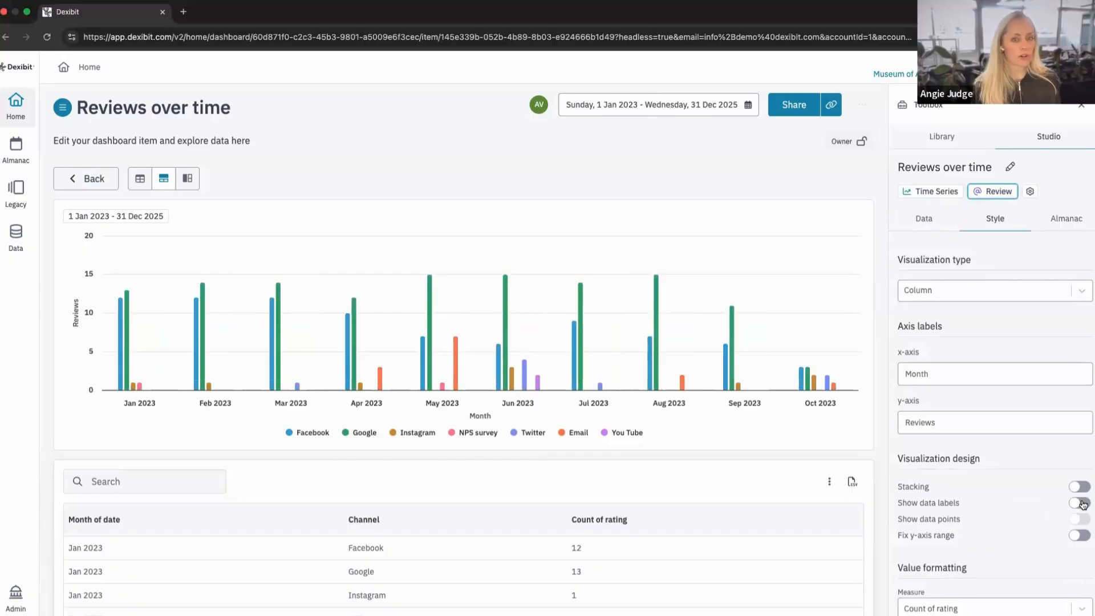
{"action": "left_click", "coordinate": [1082, 503]}
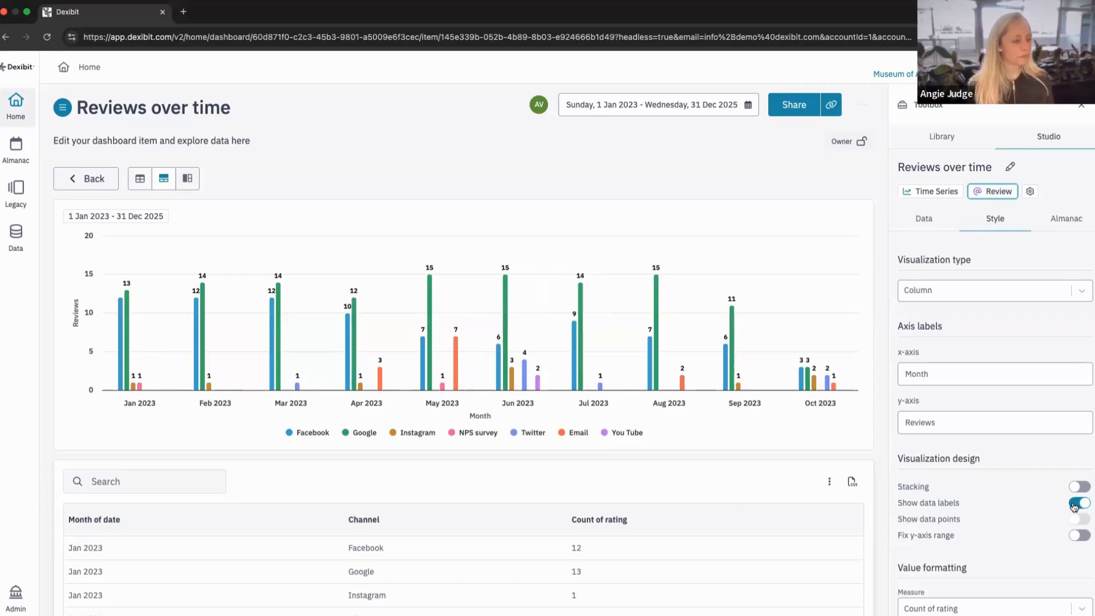
{"action": "left_click", "coordinate": [1074, 504]}
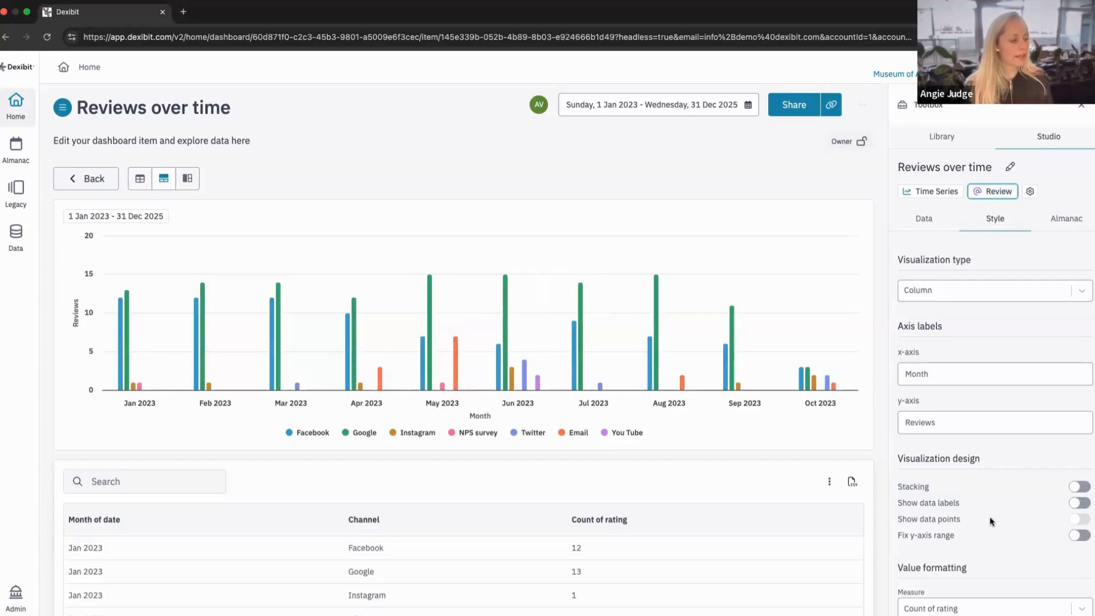
Change the chart's visualization type to Line and show the data points on its lines.
{"action": "left_click", "coordinate": [949, 289]}
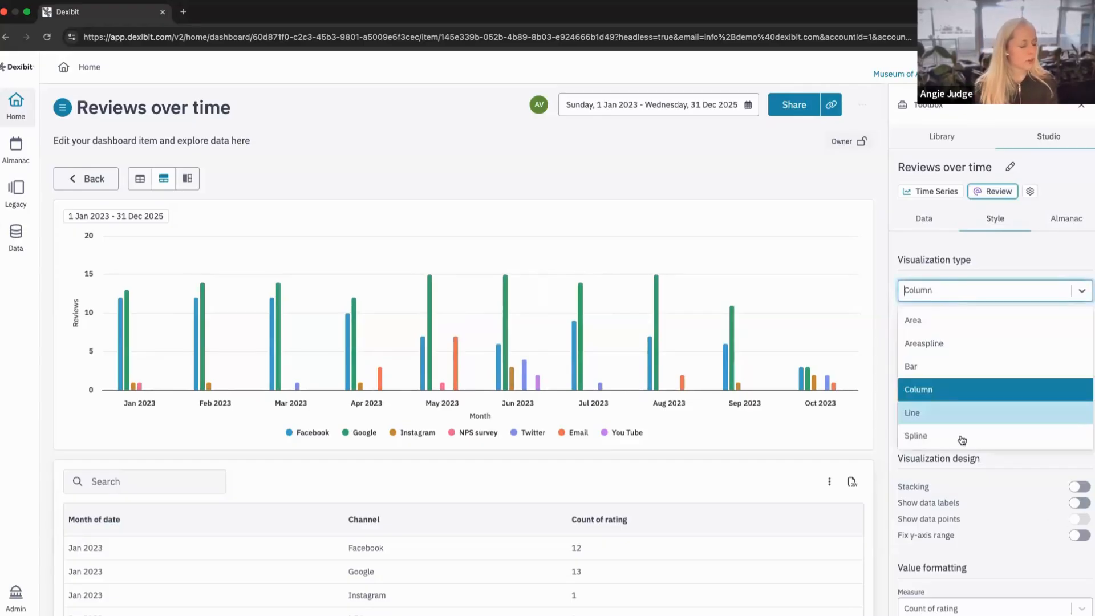
{"action": "left_click", "coordinate": [961, 421]}
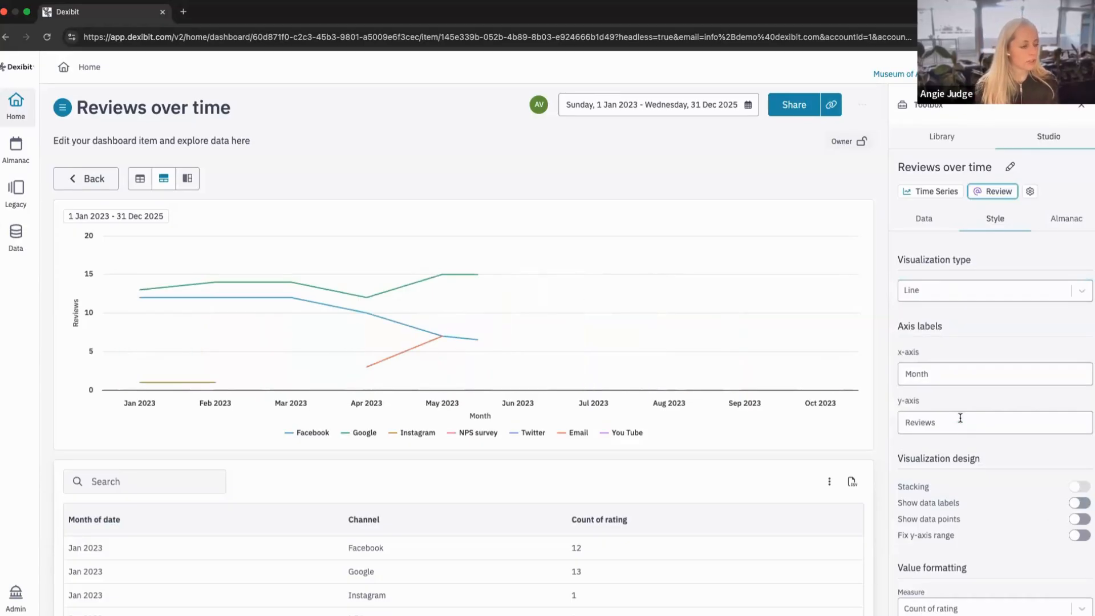
{"action": "left_click", "coordinate": [1079, 519]}
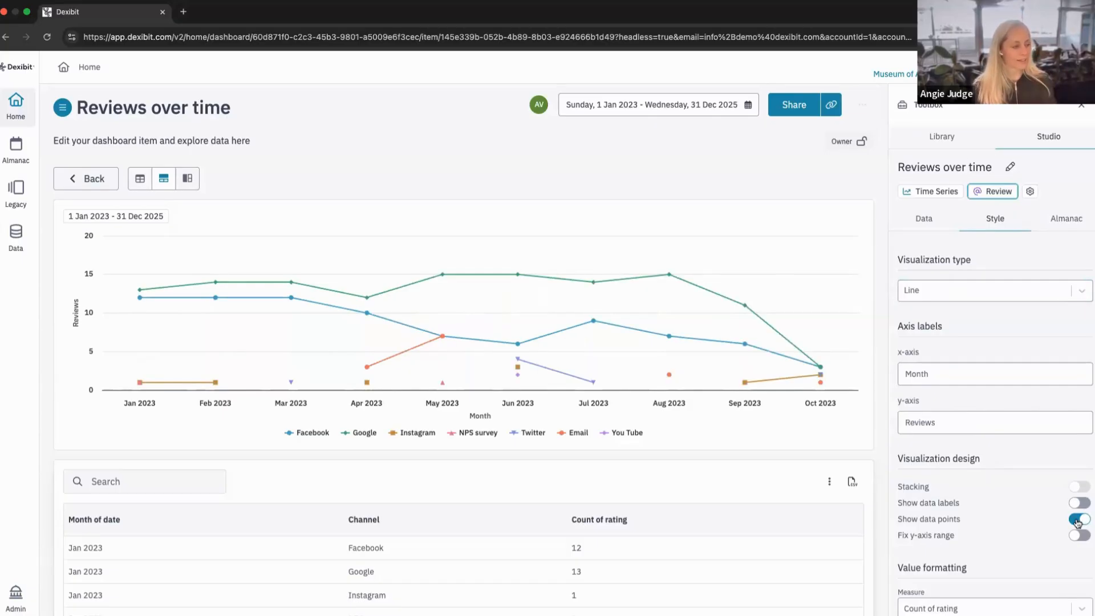
{"action": "left_click", "coordinate": [1077, 521]}
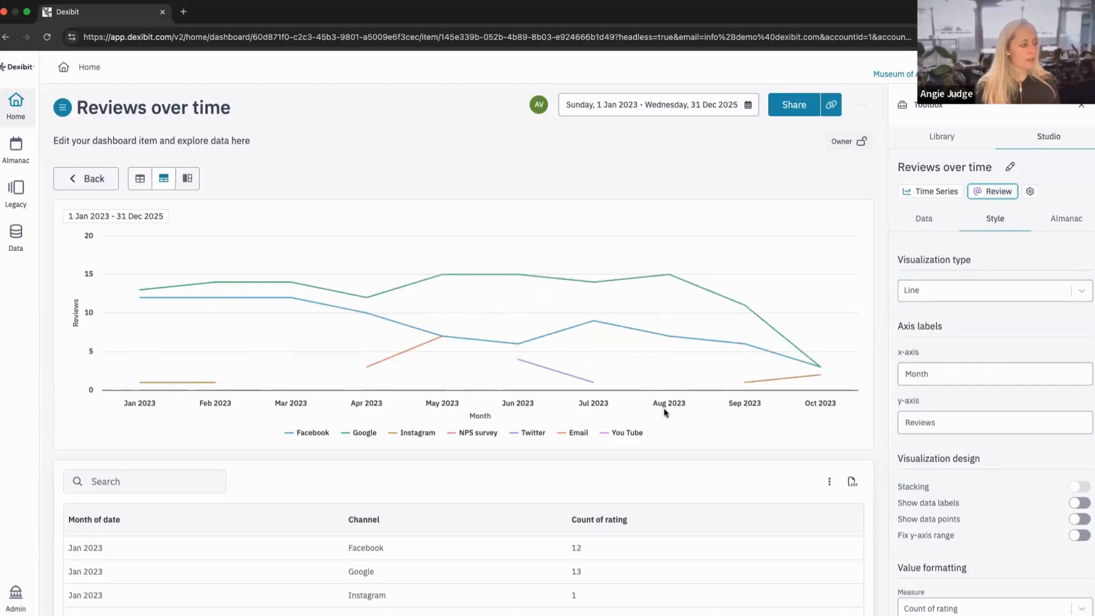
{"action": "mouse_move", "coordinate": [672, 378]}
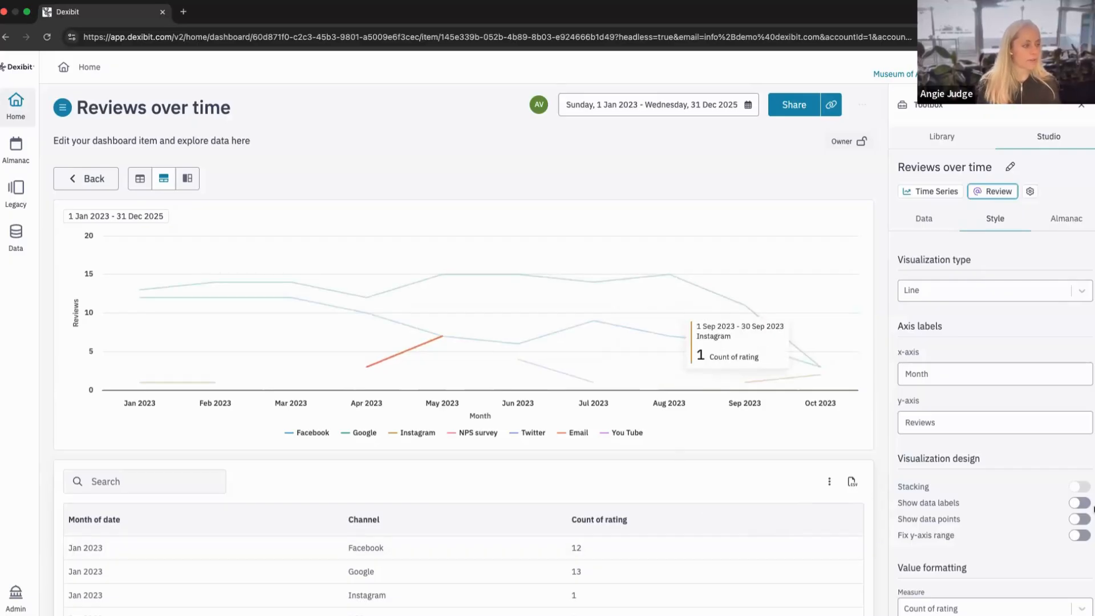
{"action": "left_click", "coordinate": [1080, 519]}
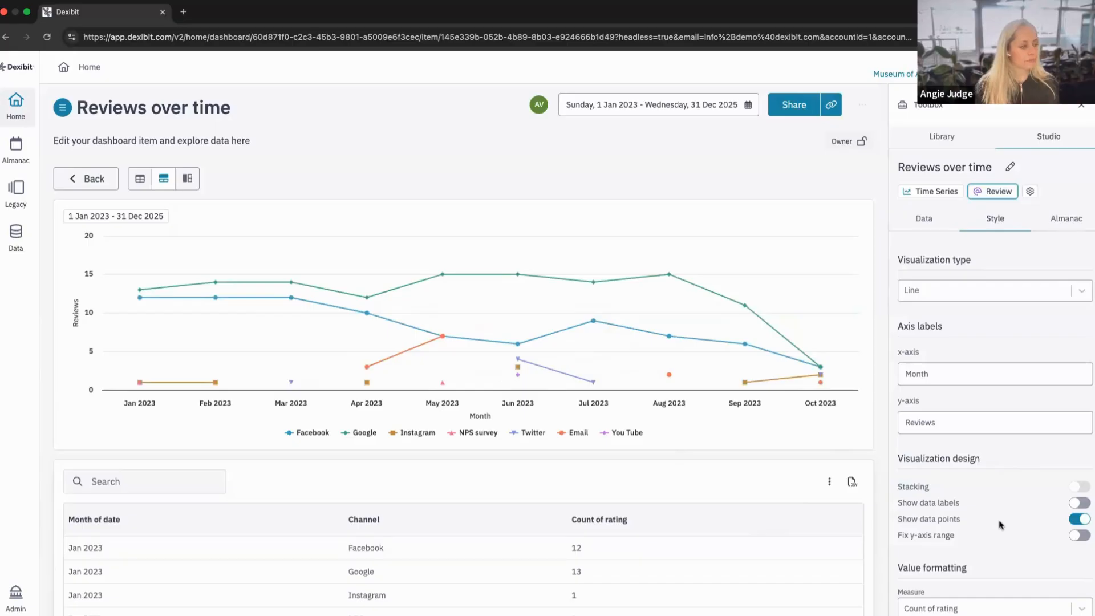
Fix the chart's y-axis range with a maximum of 50.
{"action": "left_click", "coordinate": [1083, 536]}
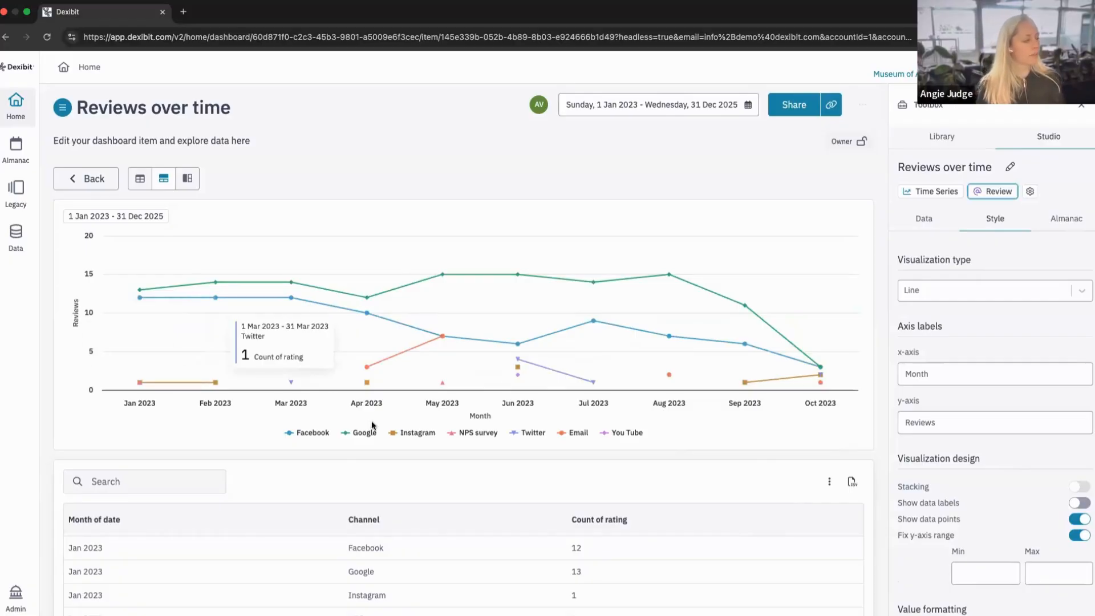
{"action": "left_click", "coordinate": [1039, 568]}
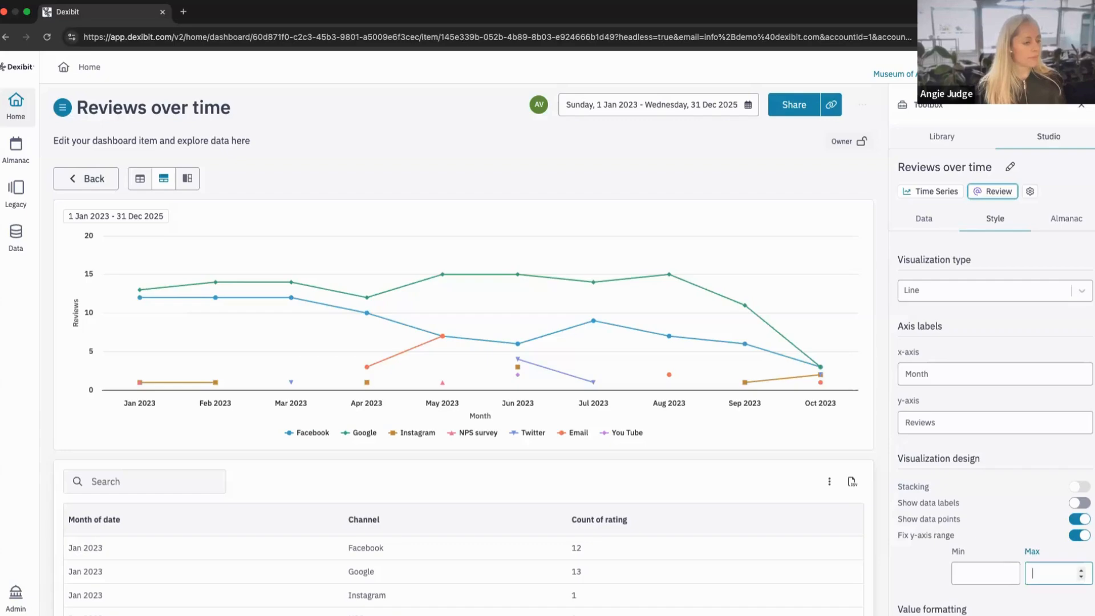
{"action": "type", "text": "5"}
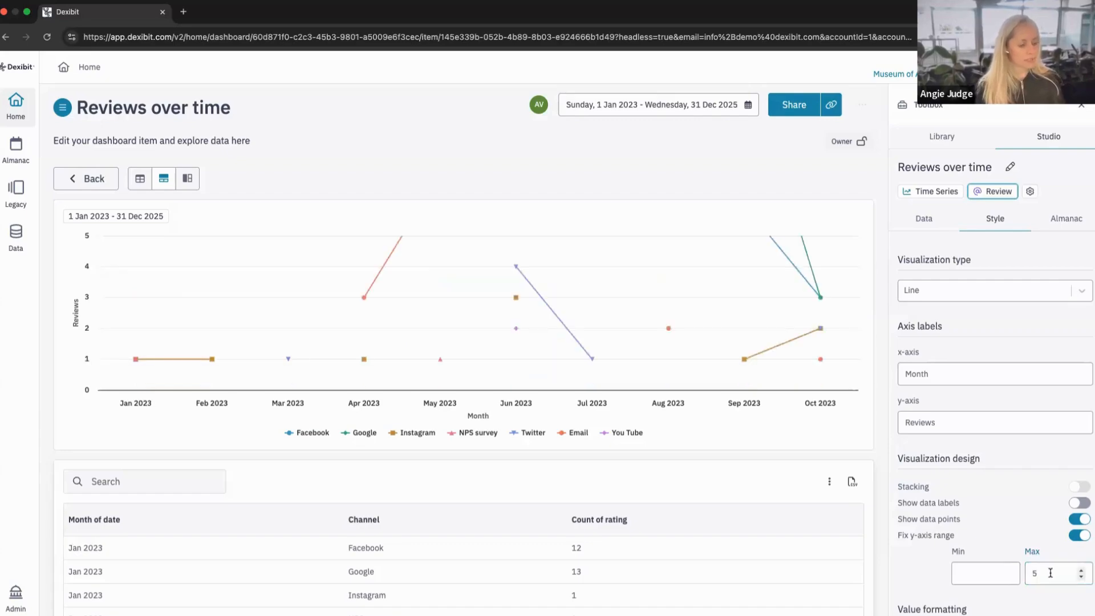
{"action": "type", "text": "0"}
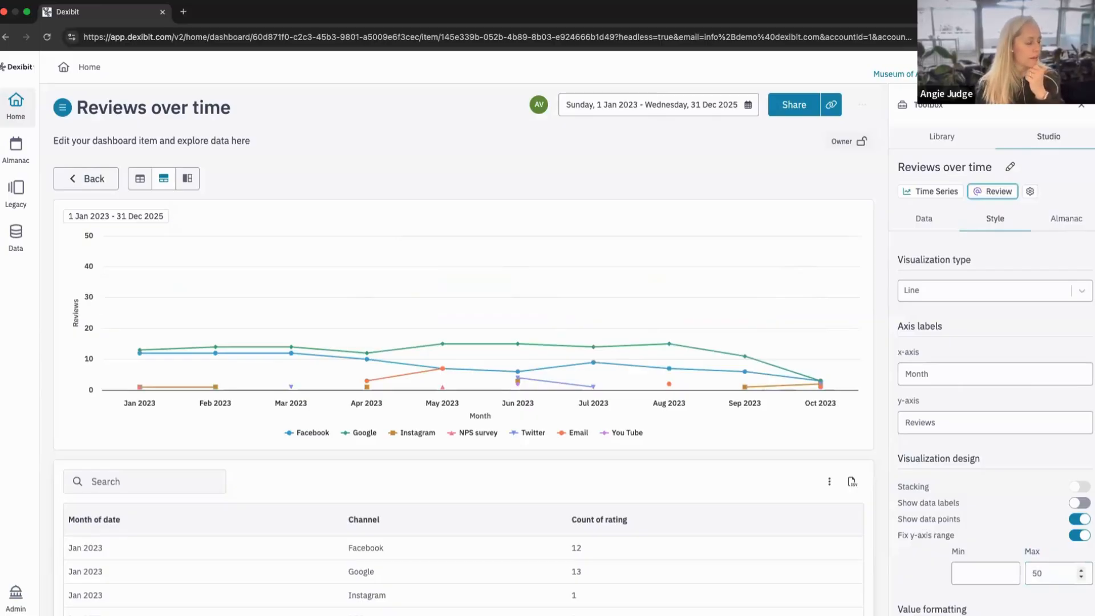
Set a star emoji as the value prefix for the Count of rating measure.
{"action": "scroll", "coordinate": [1051, 573], "scroll_direction": "down", "scroll_amount": 5}
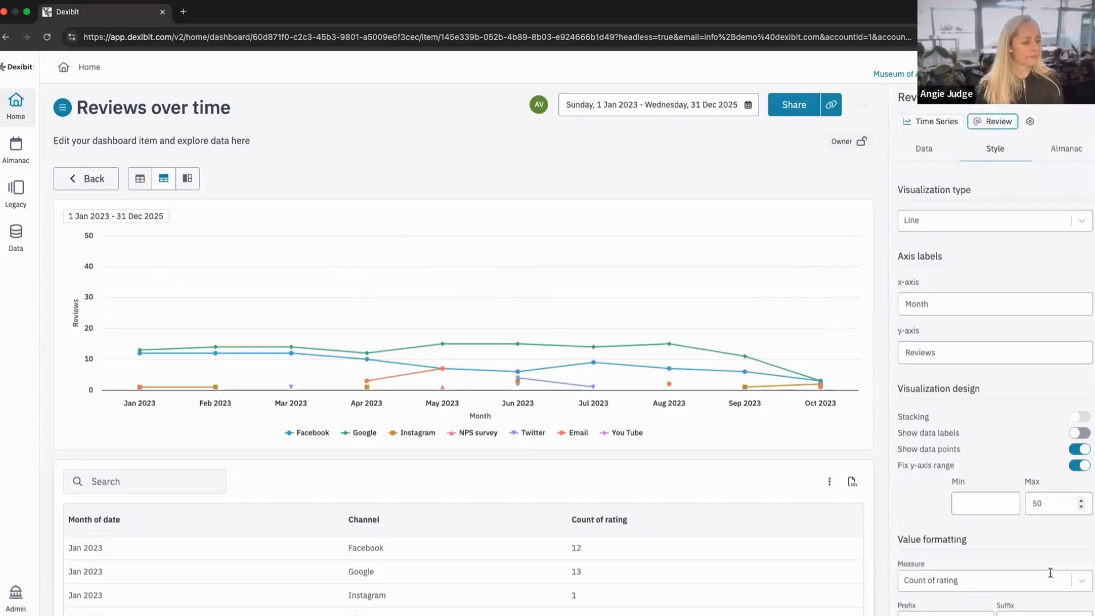
{"action": "scroll", "coordinate": [1051, 572], "scroll_direction": "down", "scroll_amount": 3}
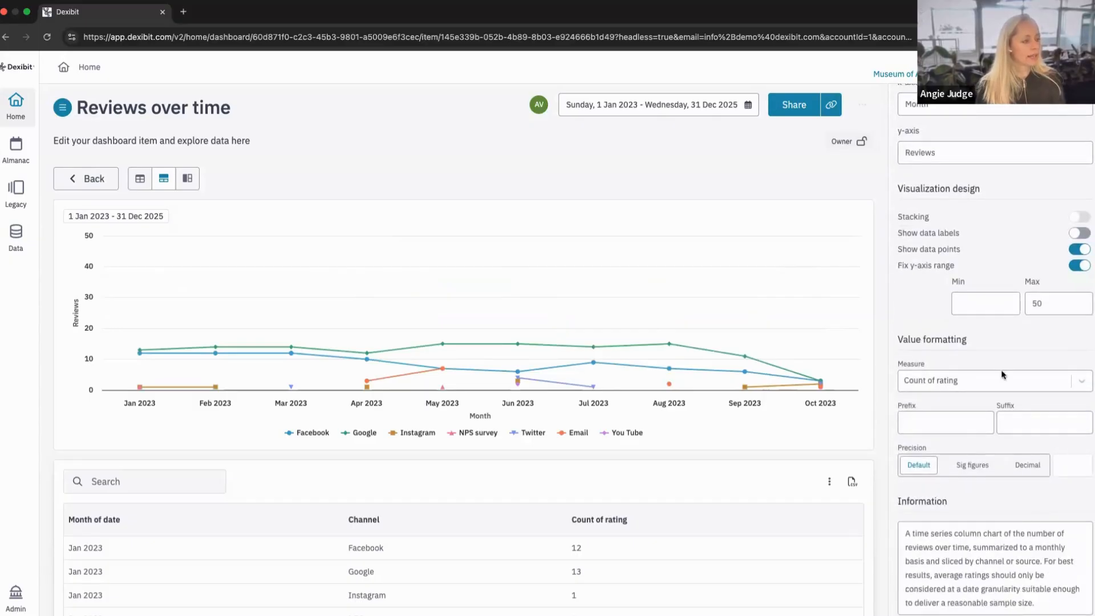
{"action": "triple_click", "coordinate": [895, 338]}
{"action": "mouse_move", "coordinate": [759, 358]}
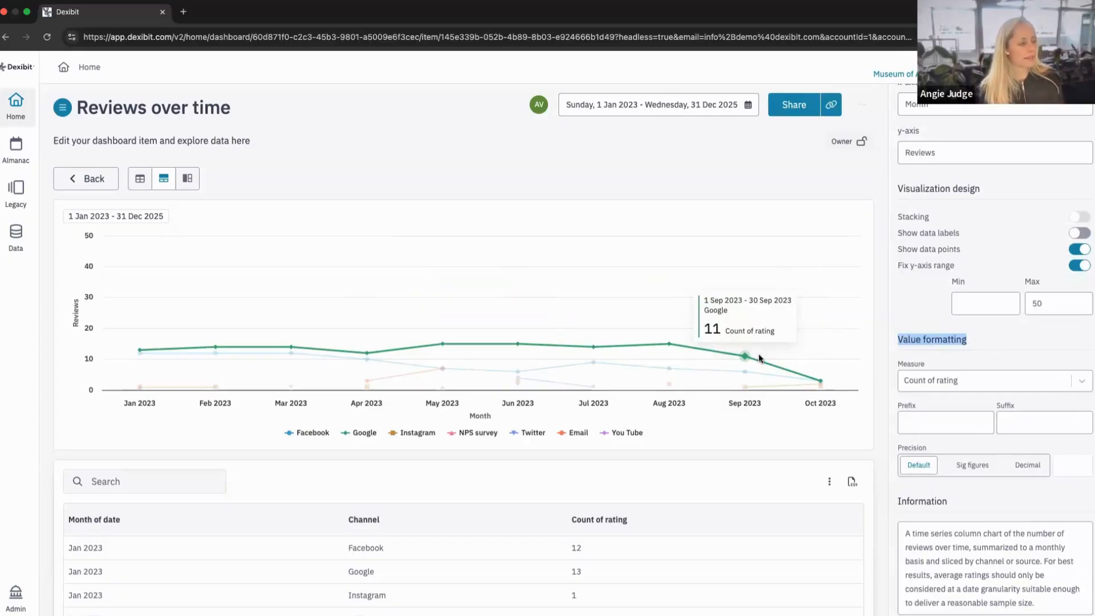
{"action": "left_click", "coordinate": [923, 420]}
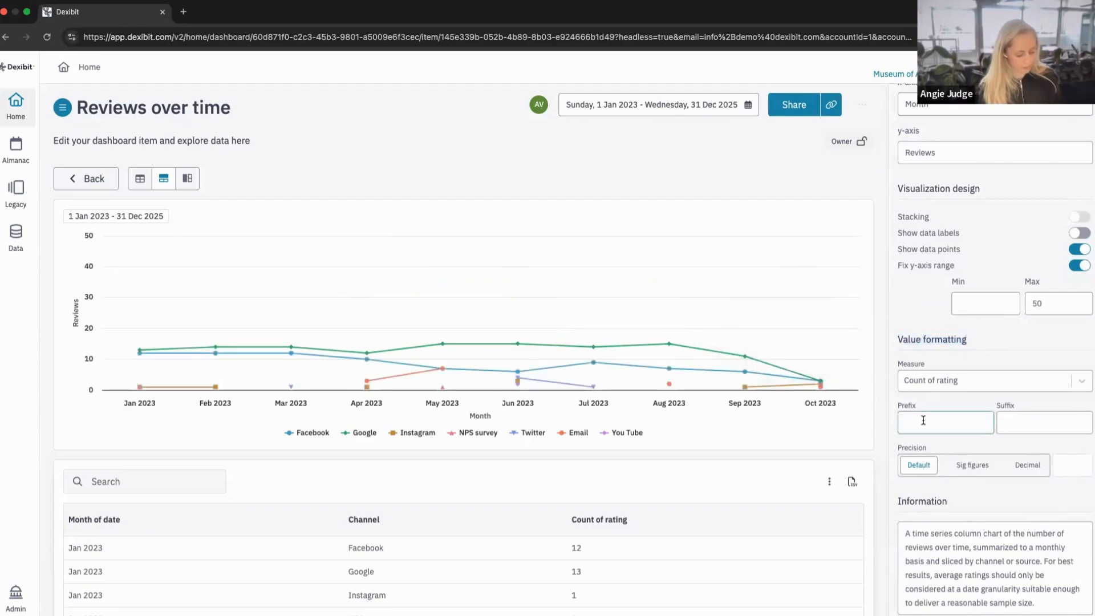
{"action": "right_click", "coordinate": [923, 424]}
{"action": "left_click", "coordinate": [934, 407]}
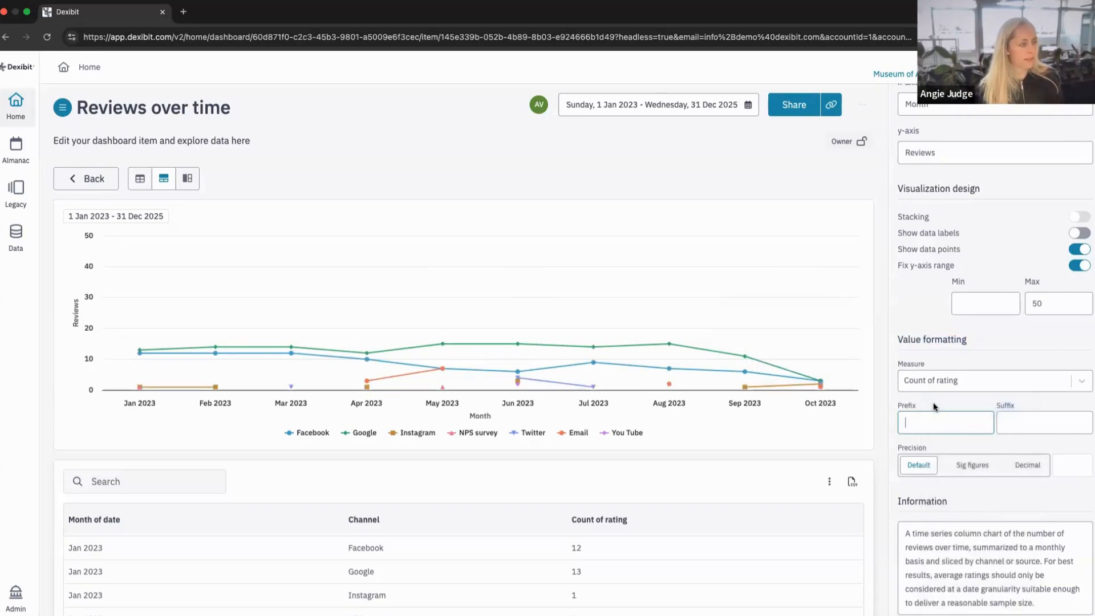
{"action": "left_click", "coordinate": [920, 250]}
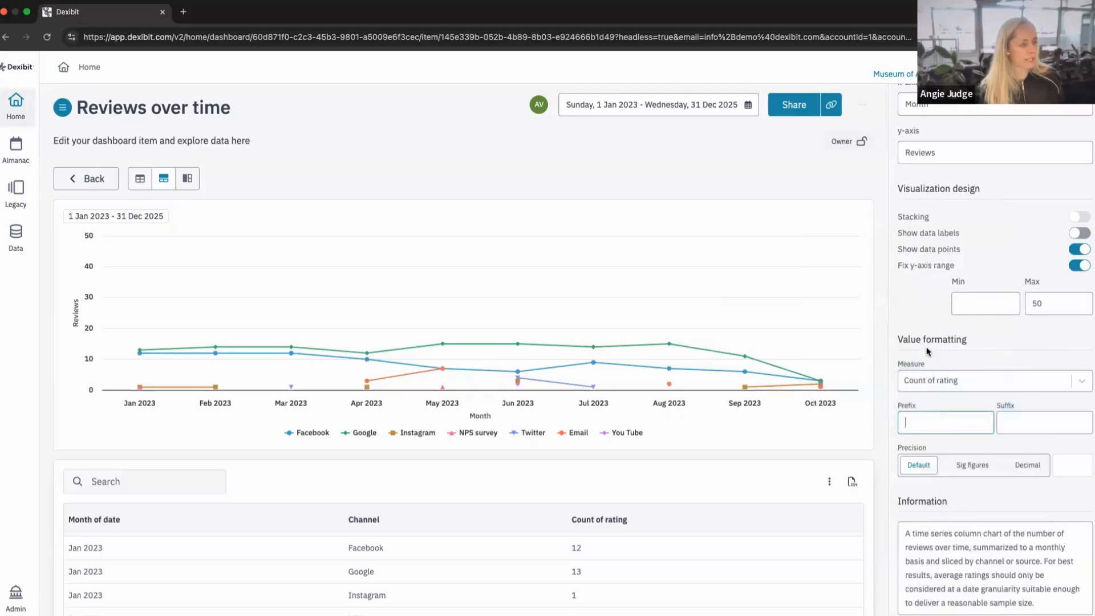
Set the value suffix for the Count of rating measure to "reviews".
{"action": "left_click", "coordinate": [1008, 419]}
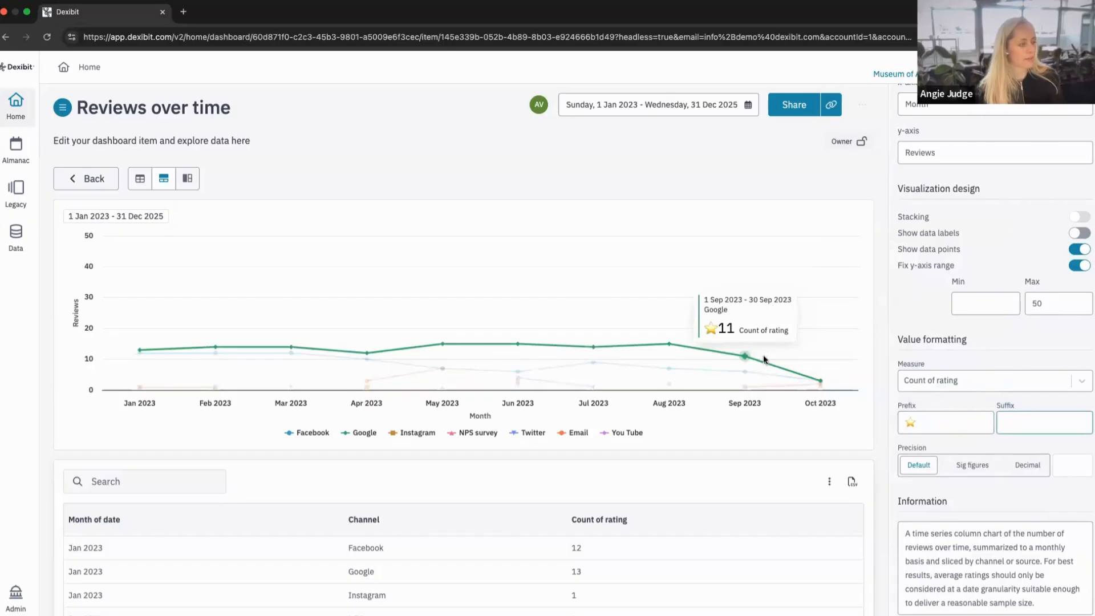
{"action": "type", "text": "r"}
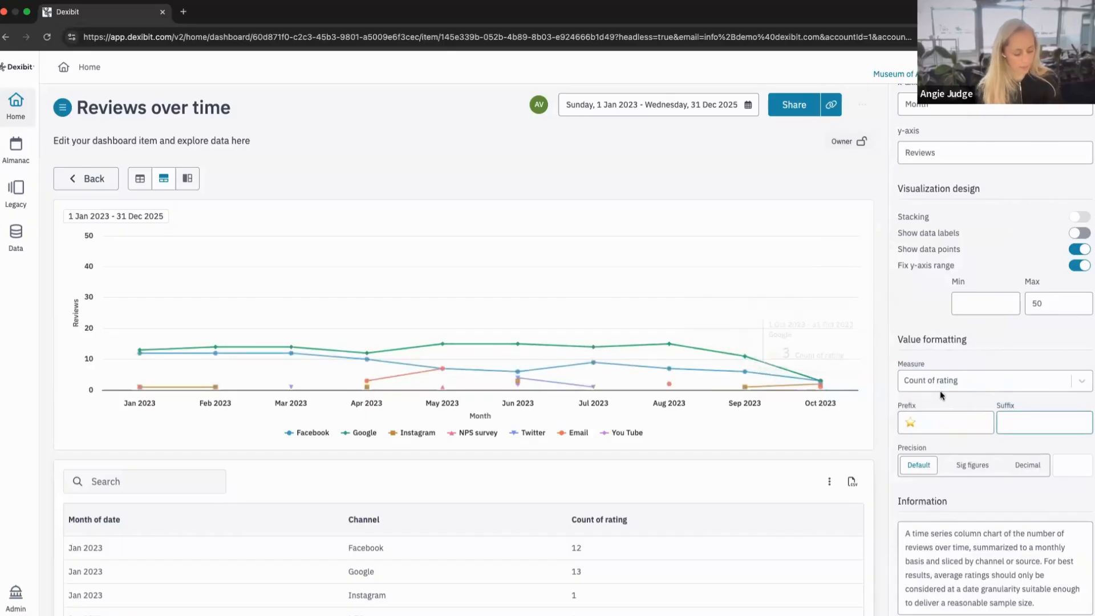
{"action": "type", "text": "eviews"}
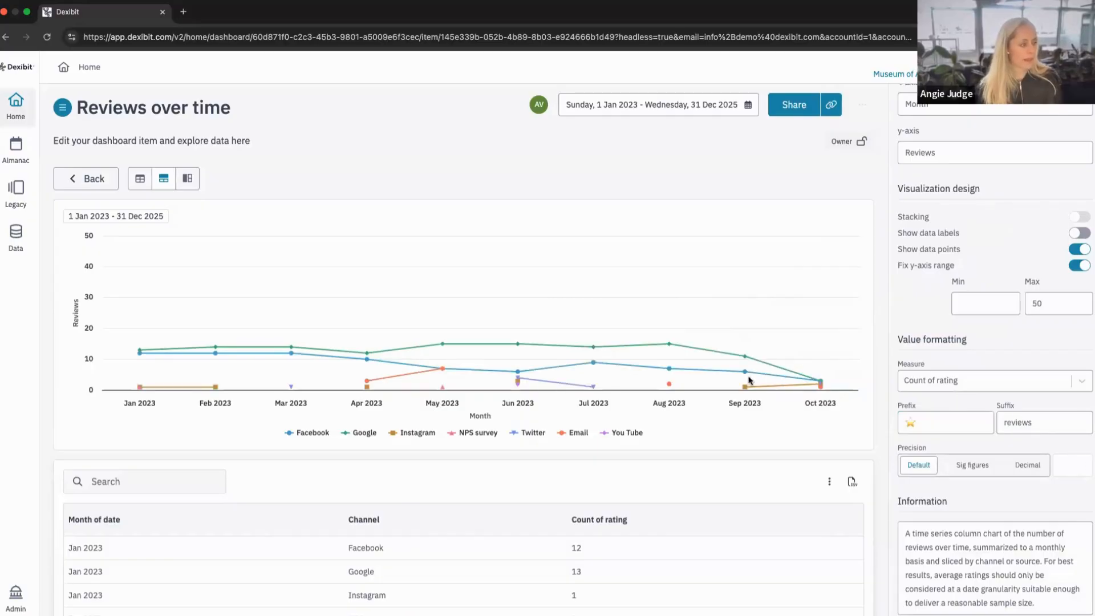
Add spacing between the star prefix, the value and the "reviews" suffix for the Count of rating measure, checking it on the chart.
{"action": "mouse_move", "coordinate": [747, 378]}
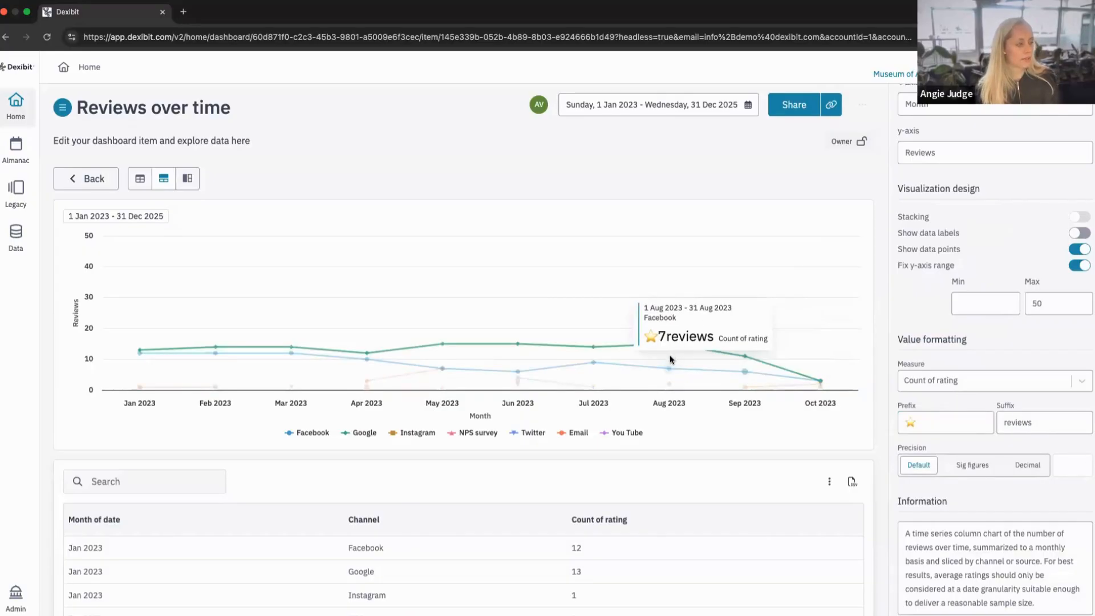
{"action": "left_click", "coordinate": [1002, 422]}
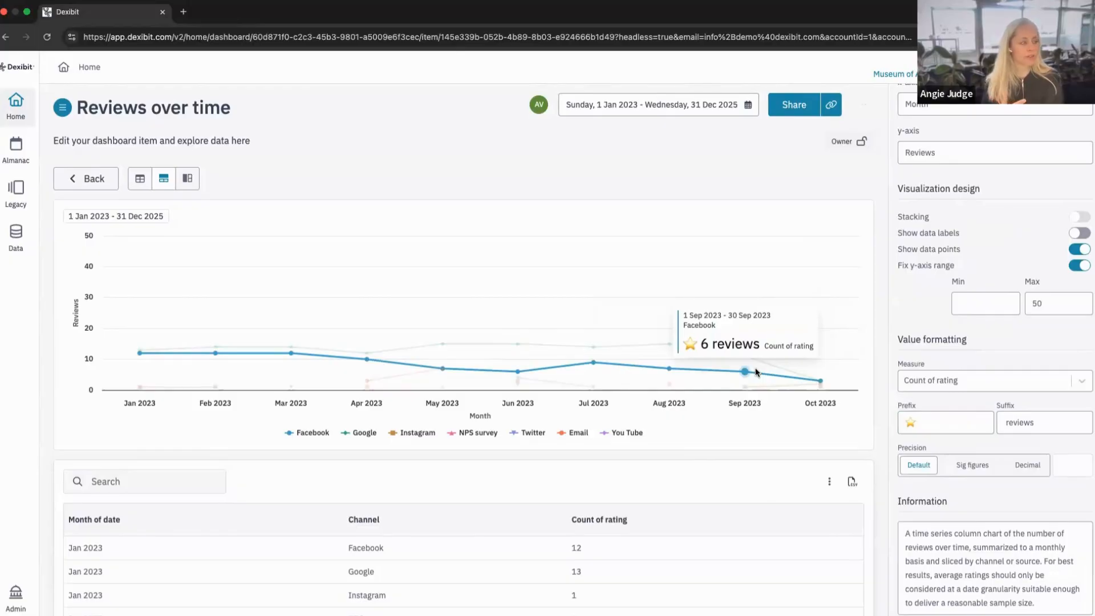
{"action": "mouse_move", "coordinate": [677, 372]}
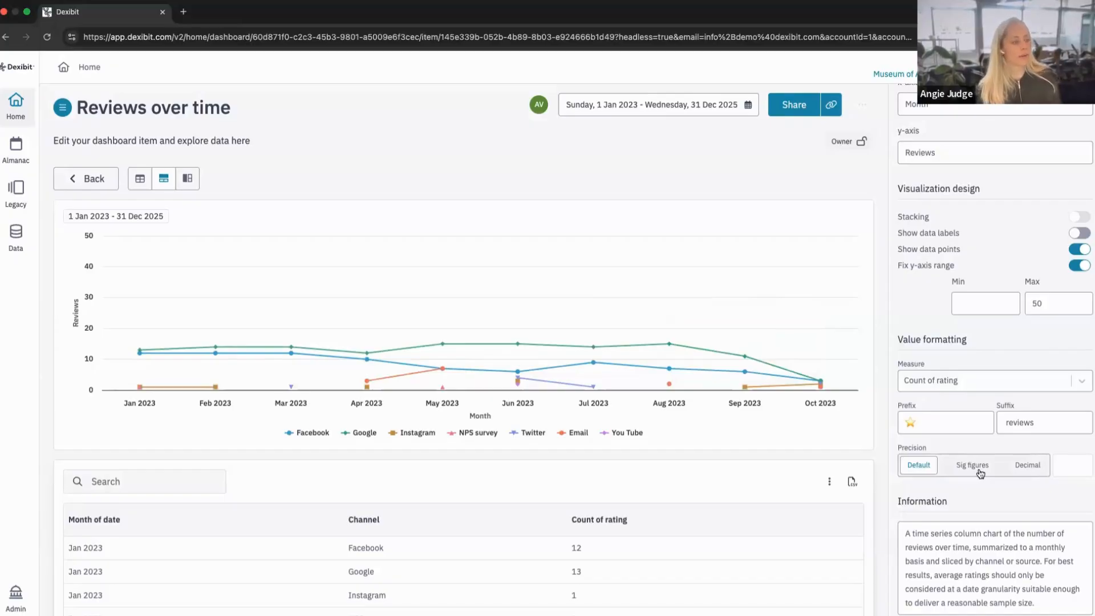
Try Decimal precision with 2 places for the Count of rating measure and restore the Default precision.
{"action": "left_click", "coordinate": [1024, 465]}
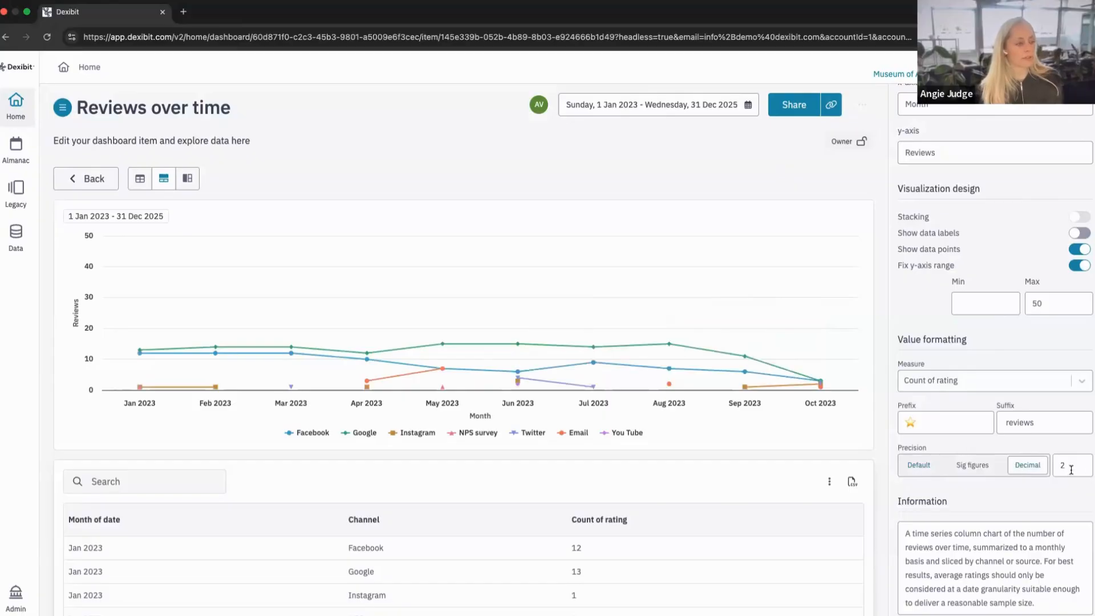
{"action": "mouse_move", "coordinate": [747, 364]}
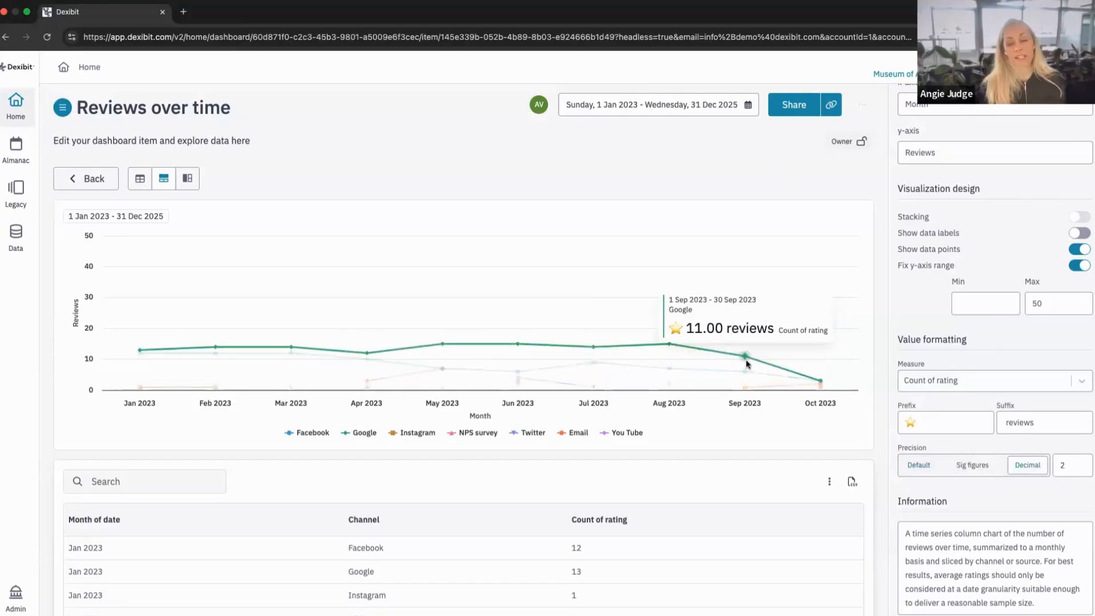
{"action": "left_click", "coordinate": [918, 465]}
{"action": "mouse_move", "coordinate": [760, 361]}
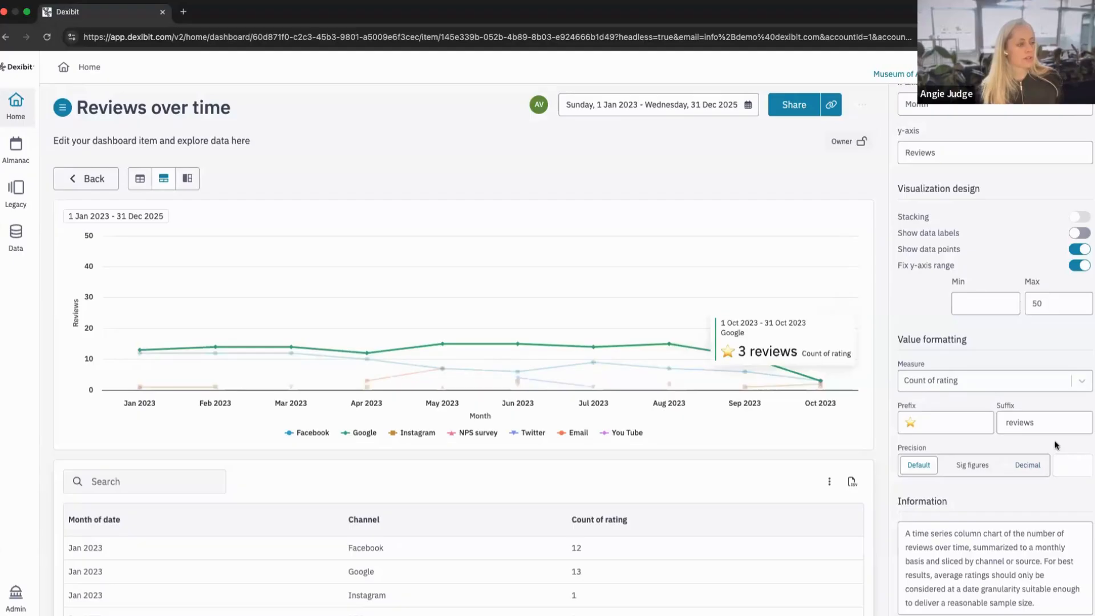
Look over the chart's information text in its settings and on the Reviews over time item back on the dashboard.
{"action": "left_click", "coordinate": [993, 574]}
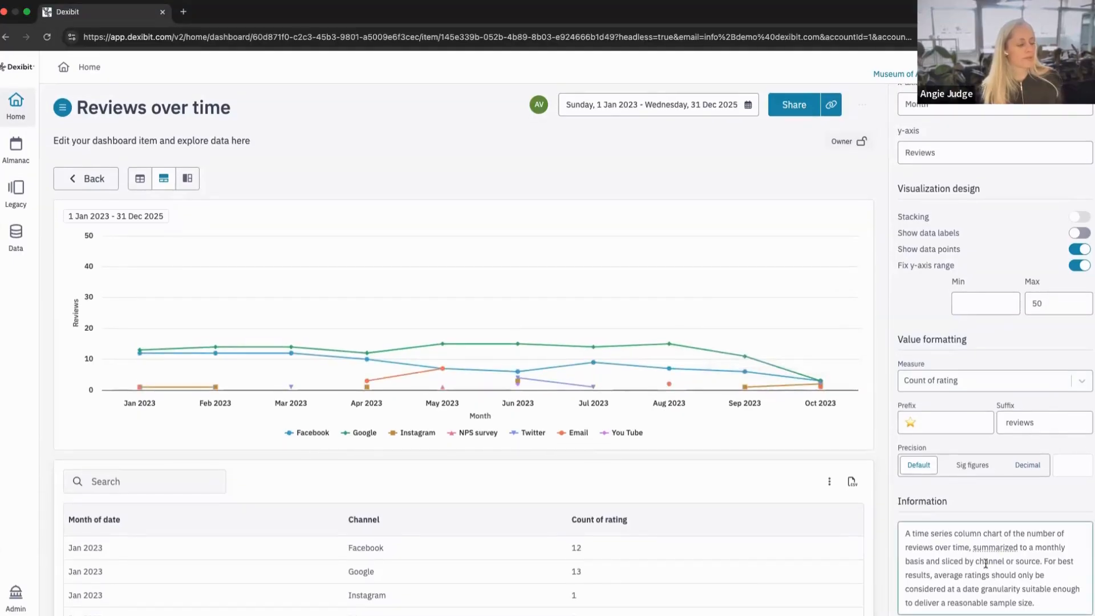
{"action": "left_click", "coordinate": [87, 179]}
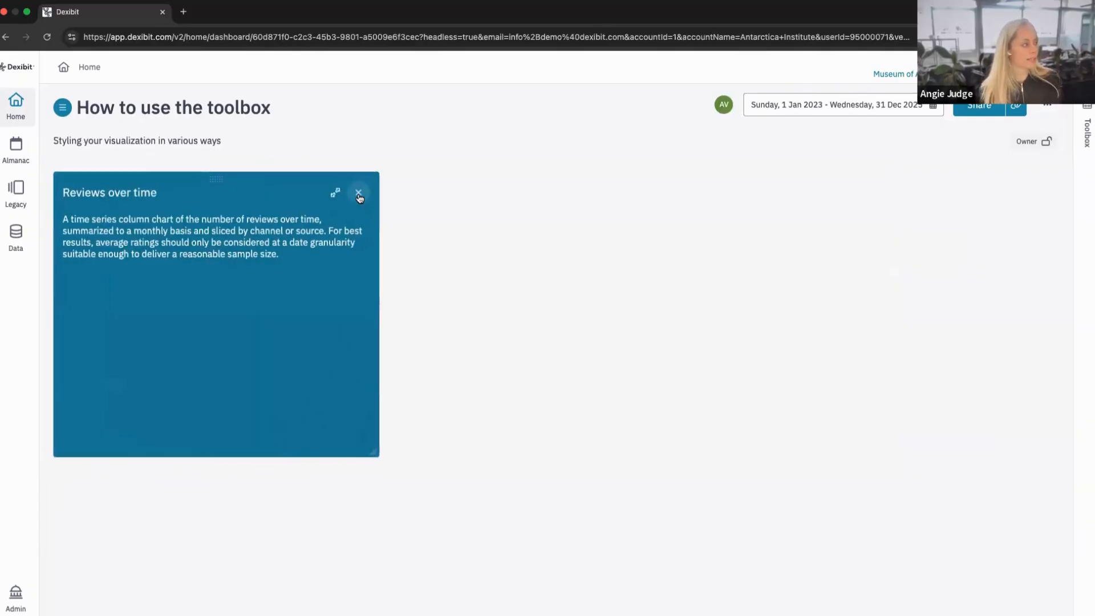
{"action": "left_click", "coordinate": [359, 194]}
Reopen the toolbox for the Reviews over time chart and review its data, style, value formatting and information settings.
{"action": "left_click", "coordinate": [333, 195]}
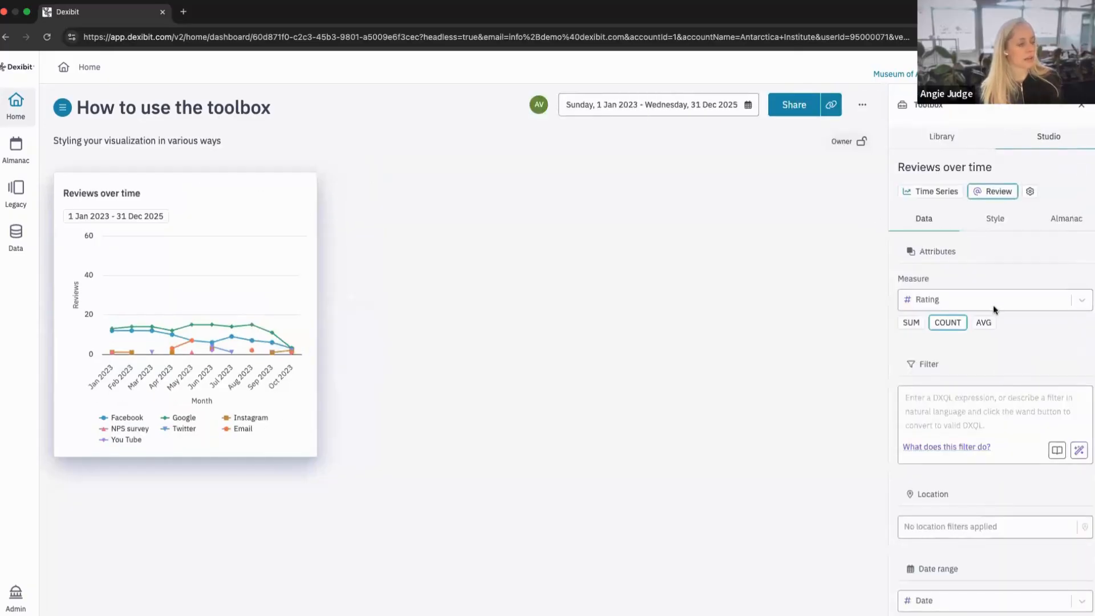
{"action": "scroll", "coordinate": [994, 309], "scroll_direction": "down", "scroll_amount": 5}
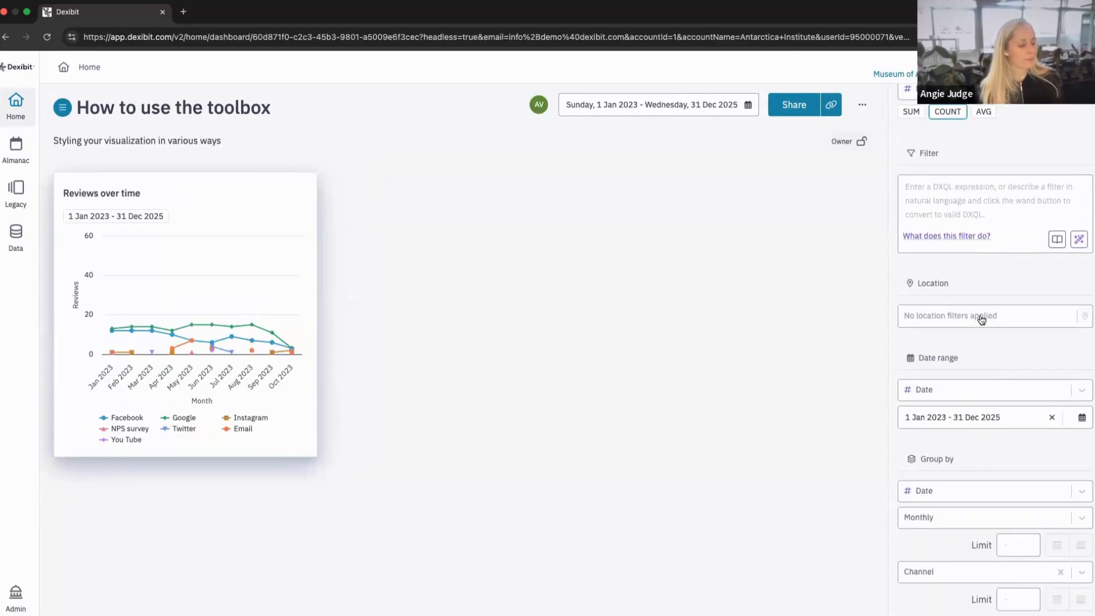
{"action": "scroll", "coordinate": [981, 319], "scroll_direction": "down", "scroll_amount": 3}
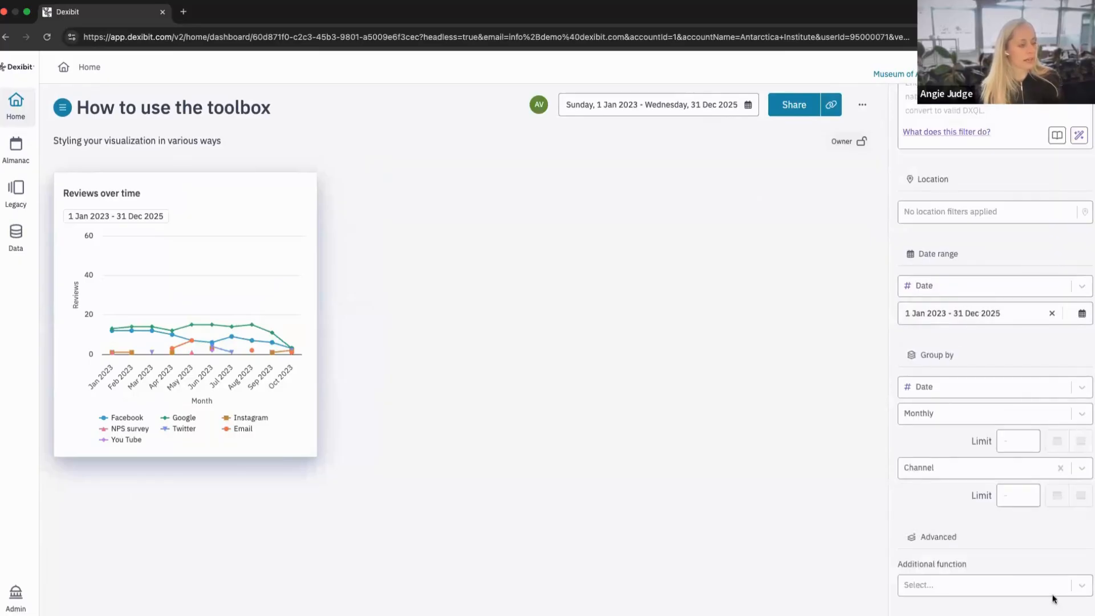
{"action": "scroll", "coordinate": [1054, 598], "scroll_direction": "up", "scroll_amount": 10}
{"action": "left_click", "coordinate": [981, 220]}
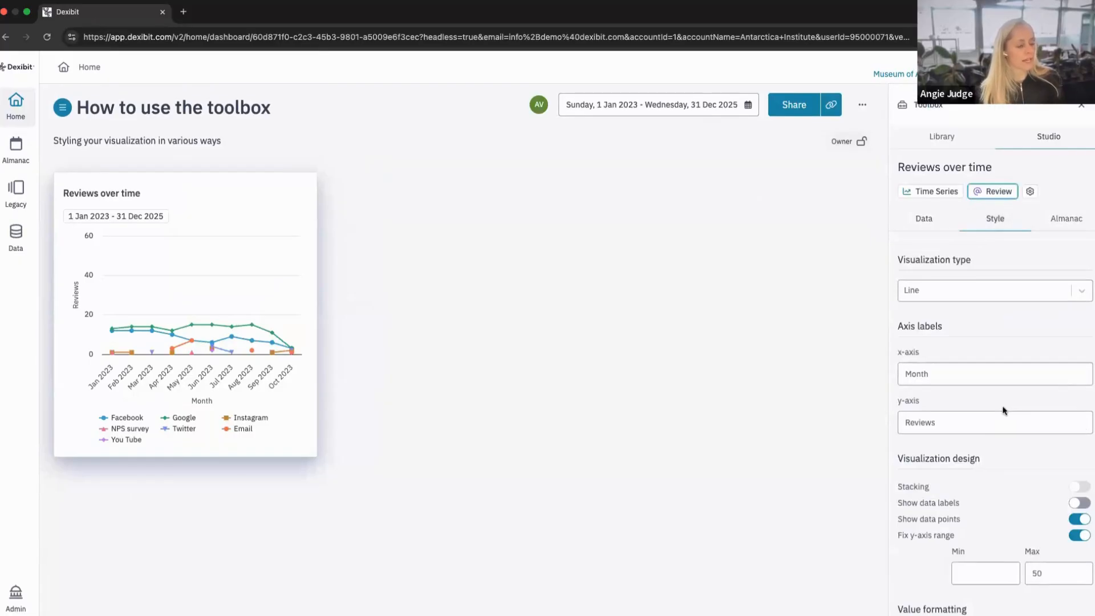
{"action": "scroll", "coordinate": [1004, 410], "scroll_direction": "down", "scroll_amount": 6}
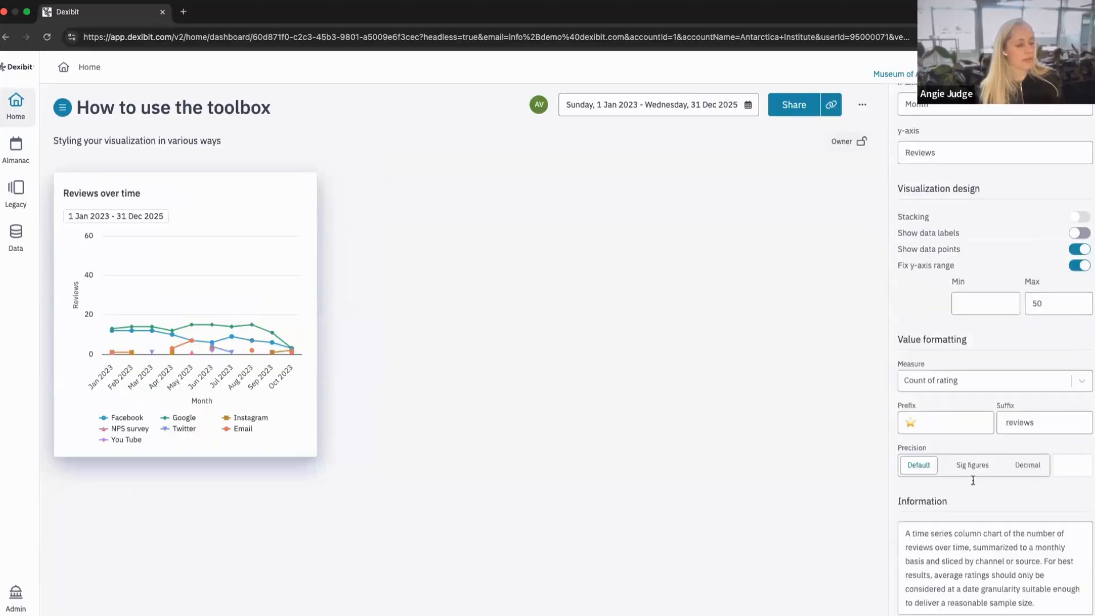
{"action": "triple_click", "coordinate": [1042, 583]}
{"action": "left_click", "coordinate": [1058, 597]}
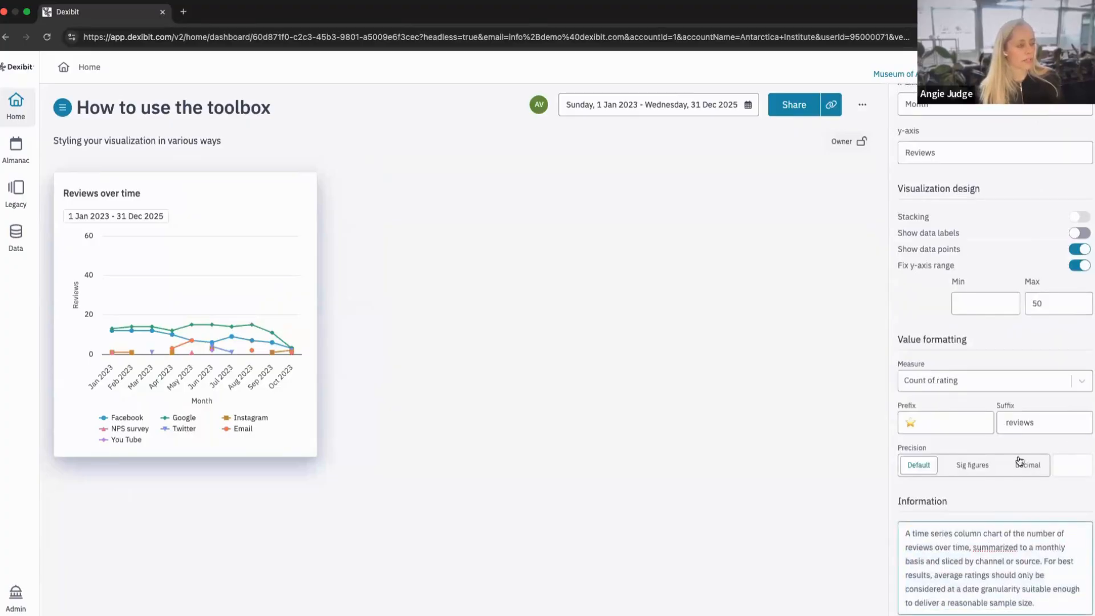
{"action": "scroll", "coordinate": [1020, 461], "scroll_direction": "up", "scroll_amount": 6}
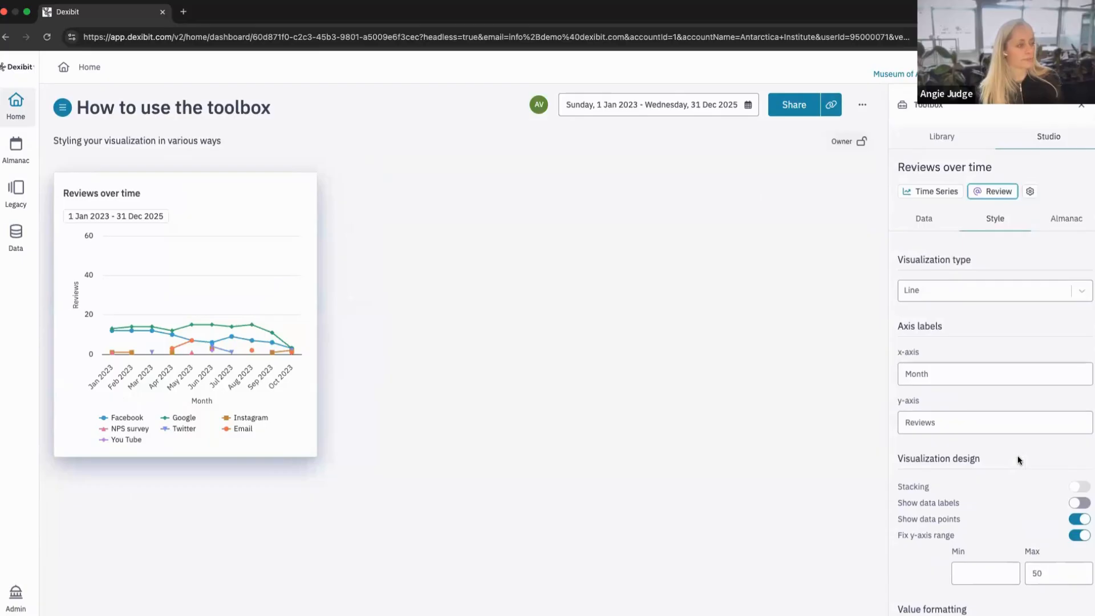
{"action": "left_click", "coordinate": [904, 228]}
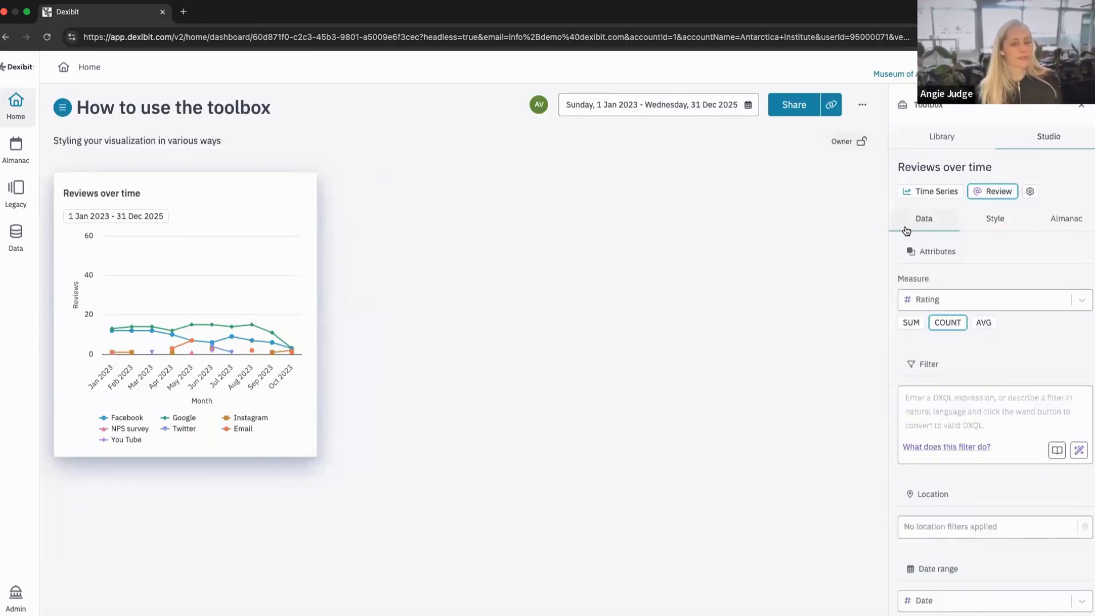